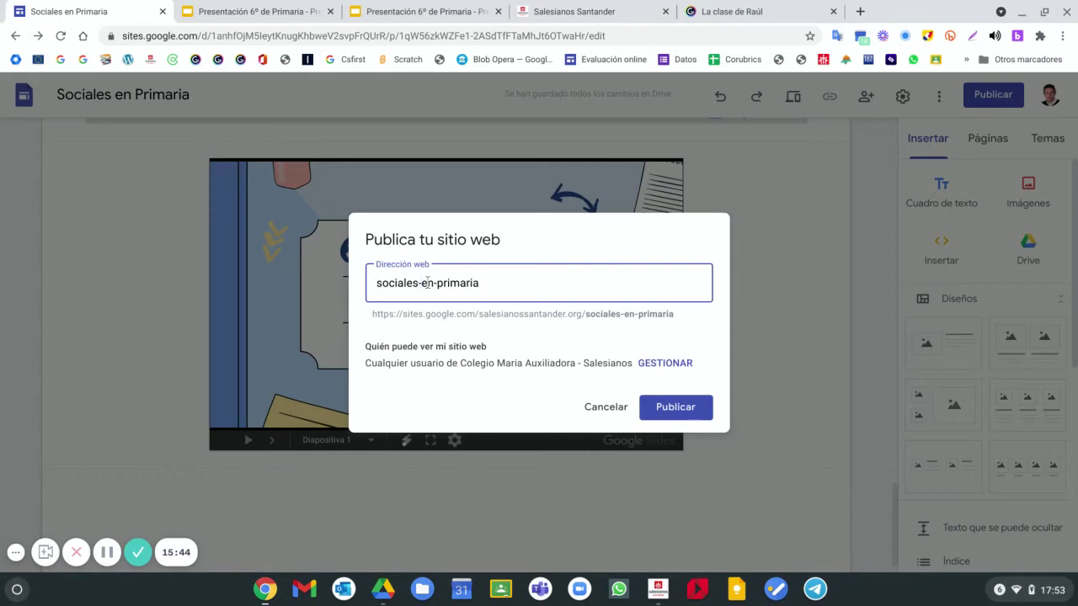
# - Change the site's web address to socialesenprimaria and publish the website
pyautogui.press('BackSpace')
pyautogui.press('Right')
pyautogui.press('Right')
pyautogui.press('BackSpace')
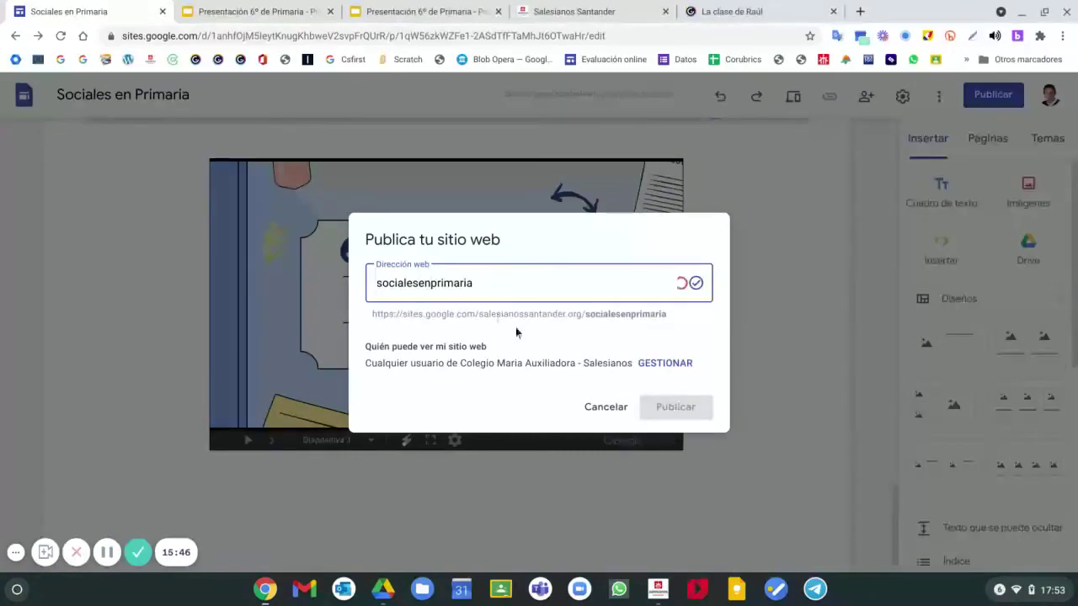
pyautogui.click(671, 408)
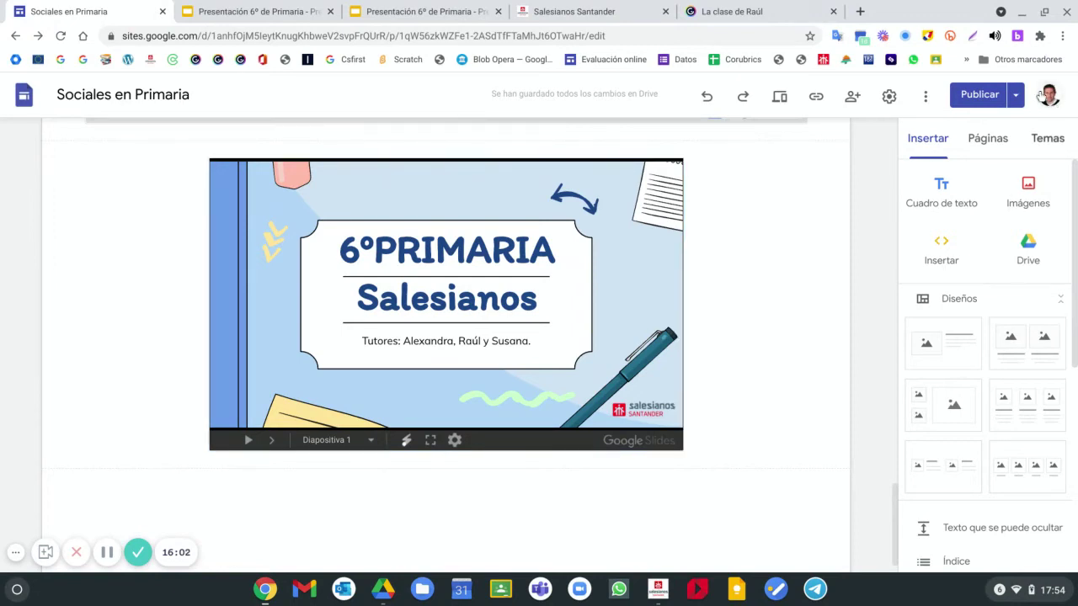
# - View the published website and look through its home page down to the 6º Primaria presentation
pyautogui.click(1016, 94)
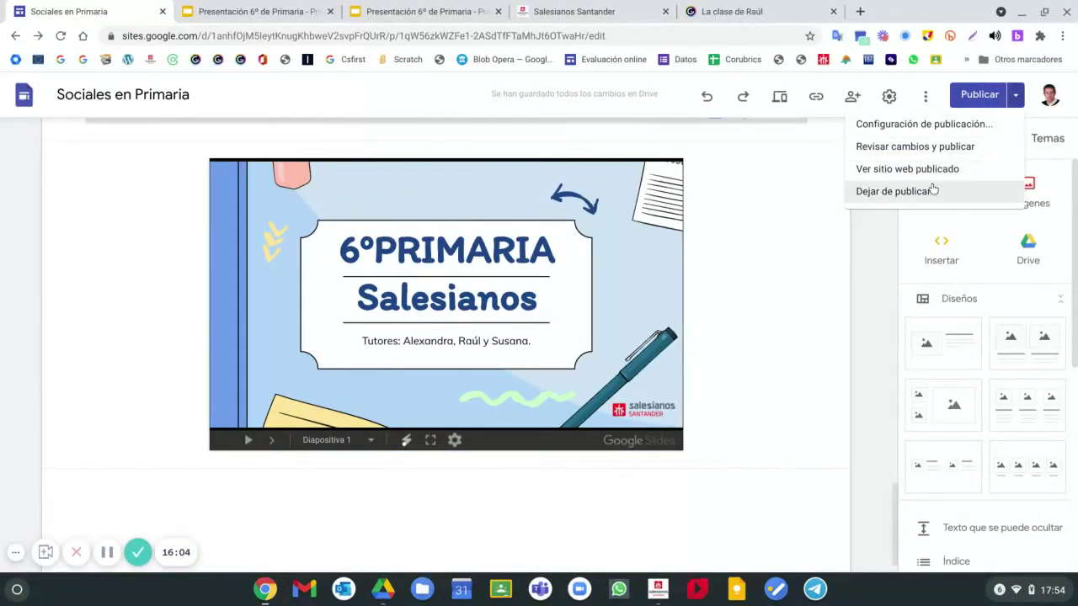
pyautogui.click(928, 169)
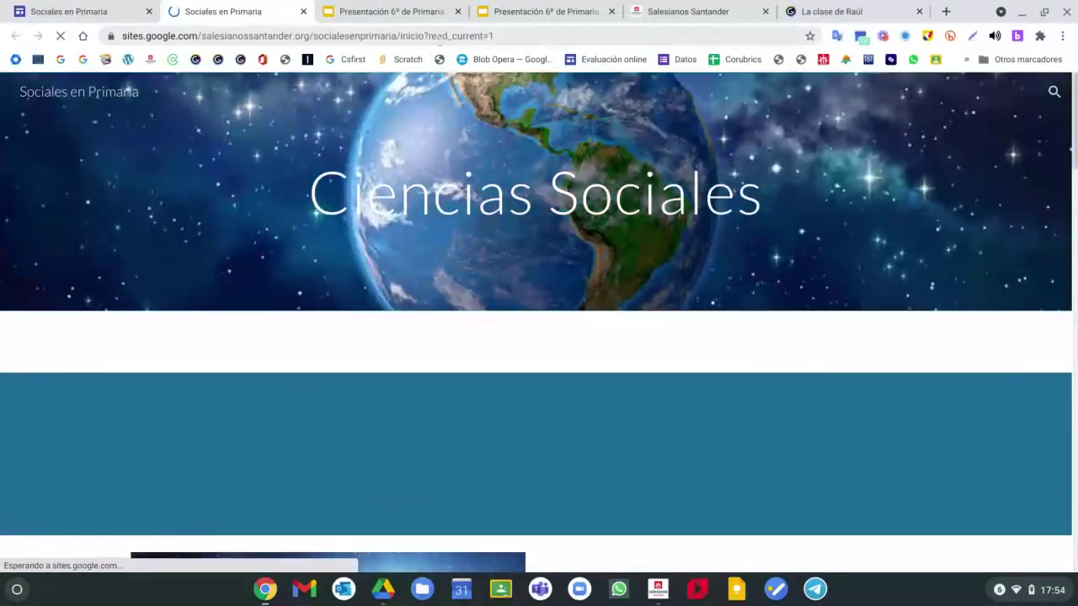
pyautogui.scroll(-3, 514, 327)
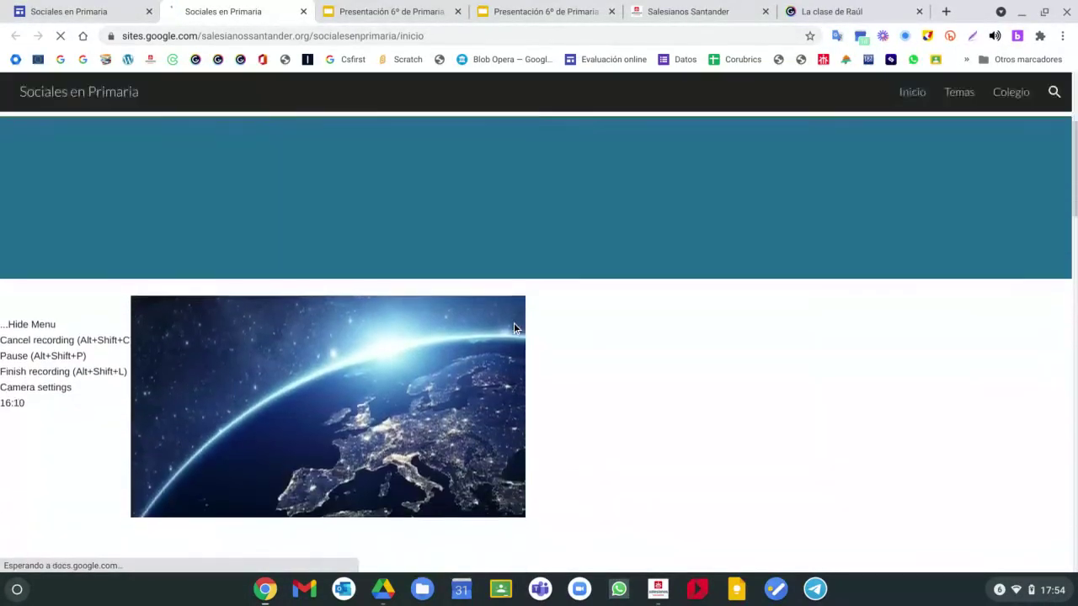
pyautogui.scroll(-4, 514, 326)
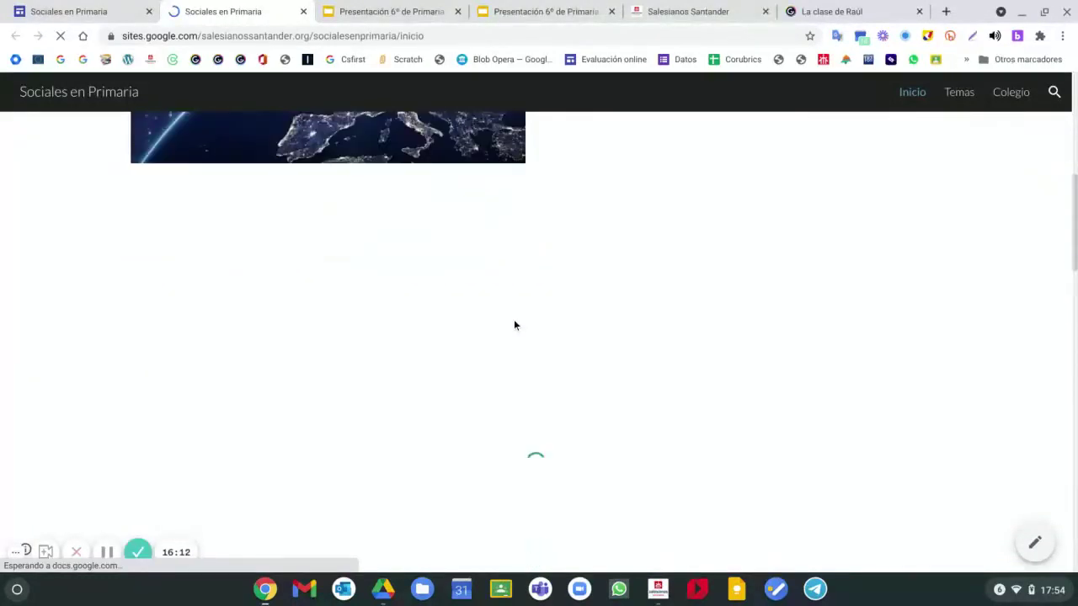
pyautogui.scroll(-3, 539, 314)
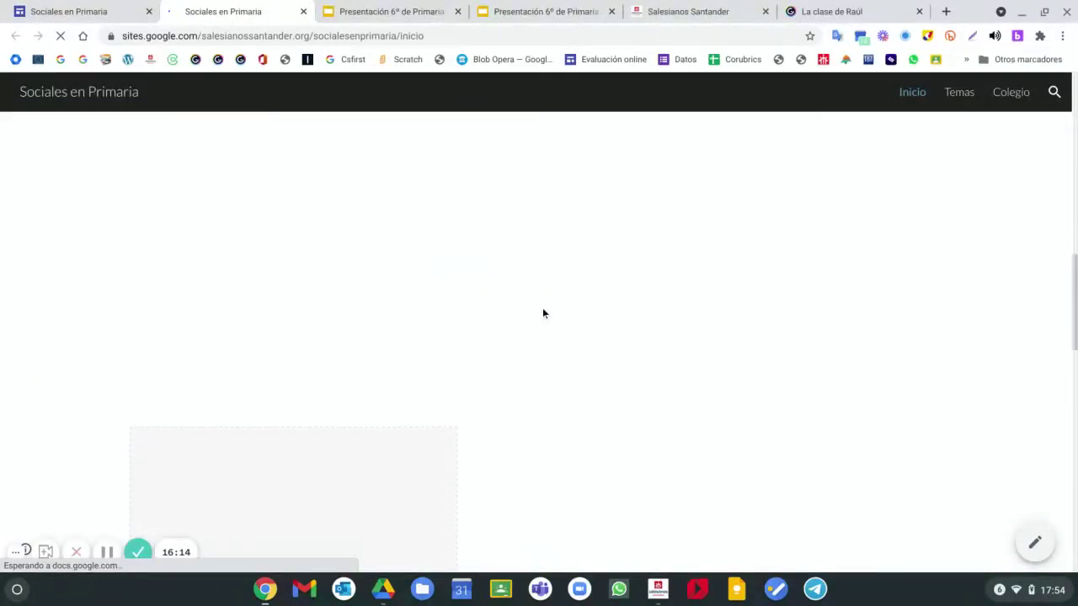
pyautogui.scroll(-5, 543, 313)
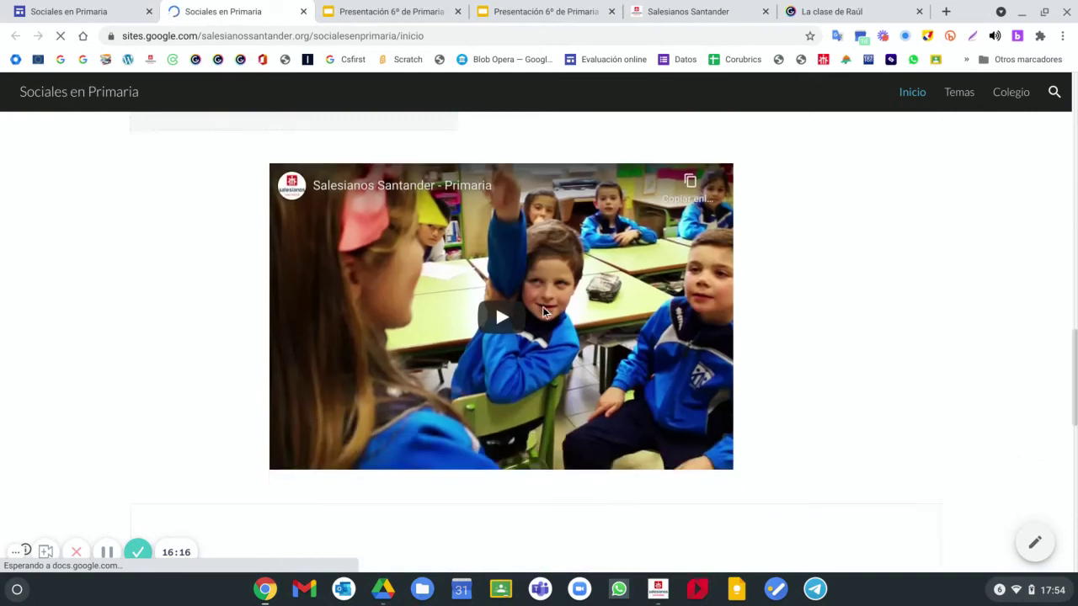
pyautogui.scroll(-6, 543, 312)
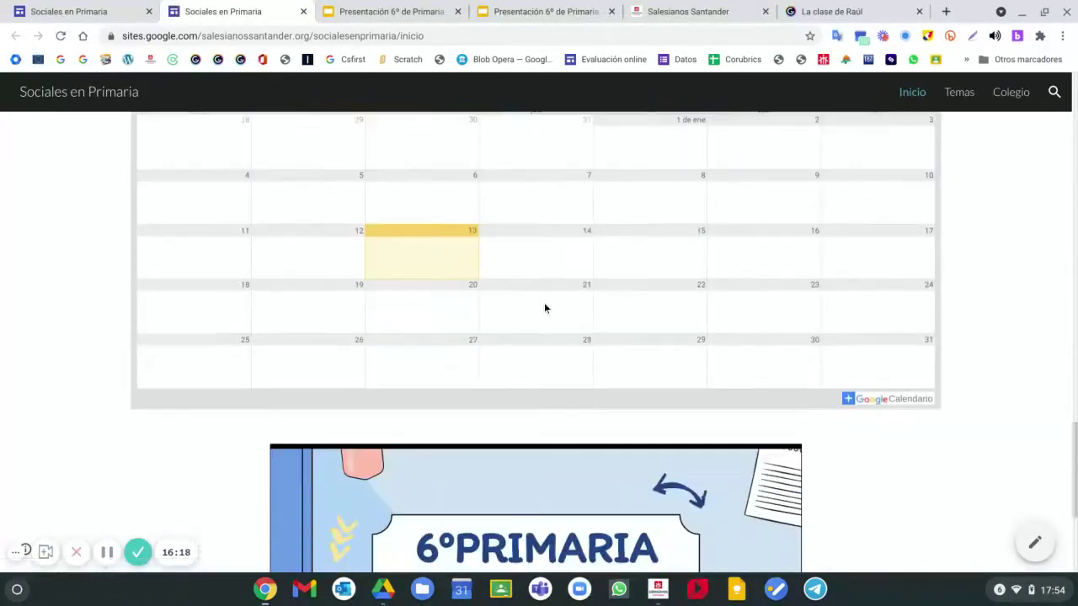
pyautogui.scroll(-2, 544, 308)
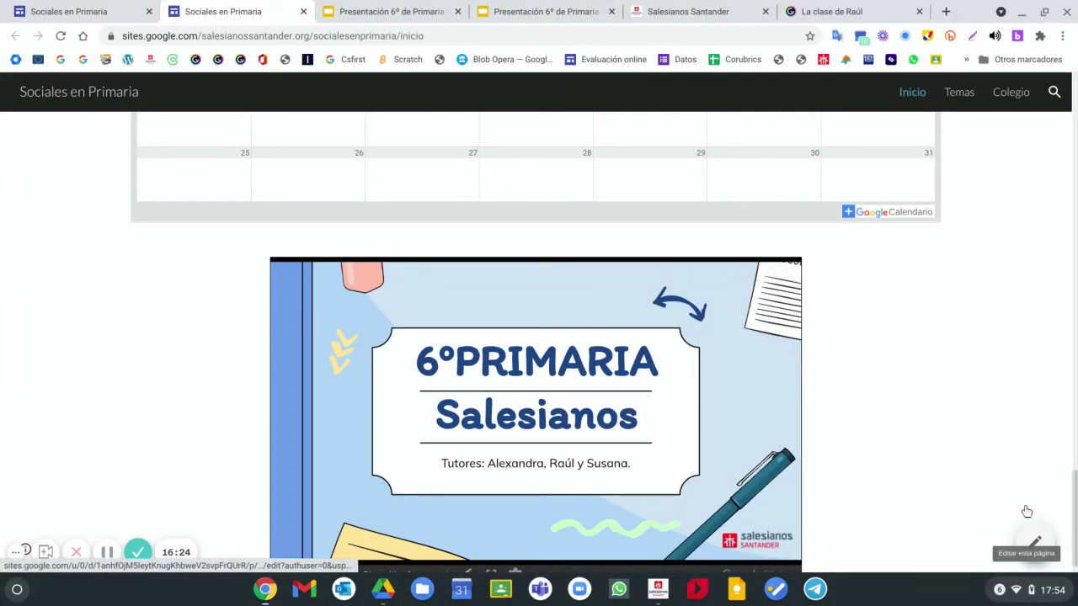
# - Copy the web address of the published site's Inicio page
pyautogui.click(601, 35)
pyautogui.hotkey('ctrl', 'c')
pyautogui.rightClick(601, 38)
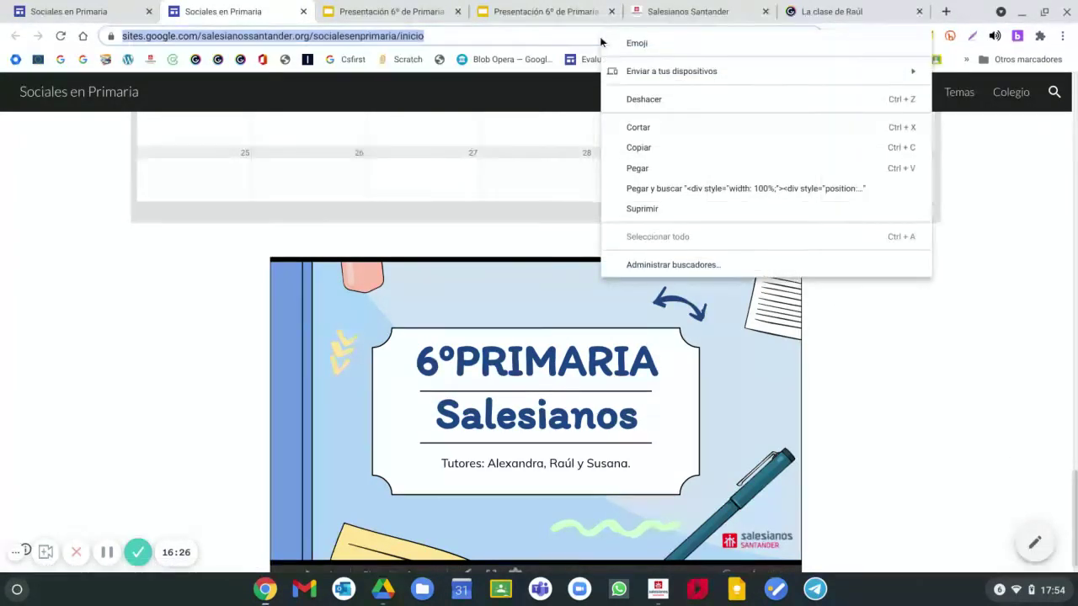
pyautogui.click(639, 148)
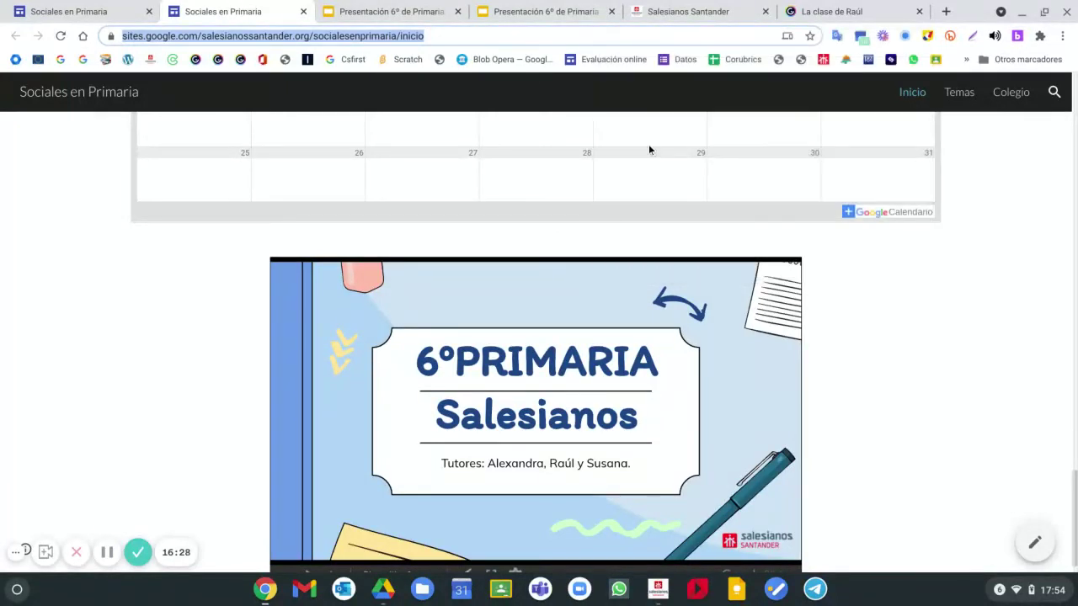
# - Load the copied site address in an incognito window to check access without signing in, and close that window
pyautogui.click(1063, 37)
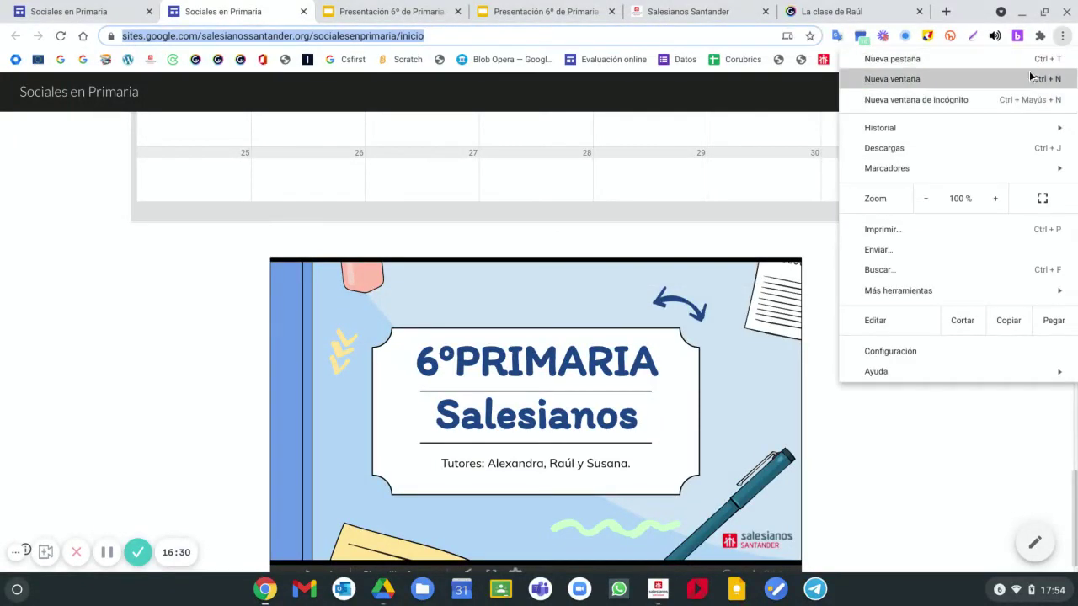
pyautogui.click(995, 100)
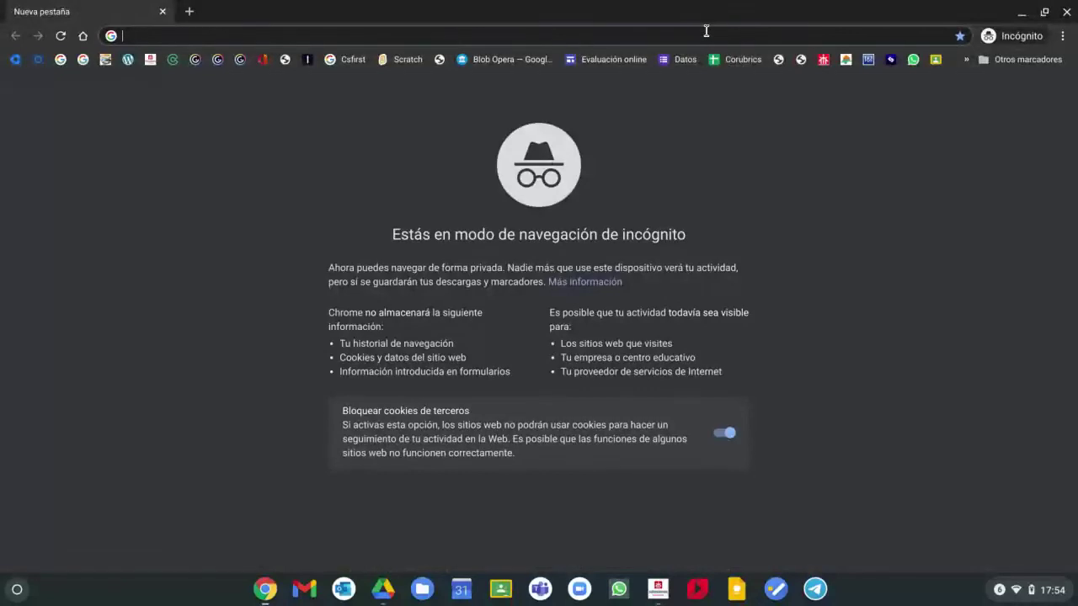
pyautogui.hotkey('ctrl', 'v')
pyautogui.press('Return')
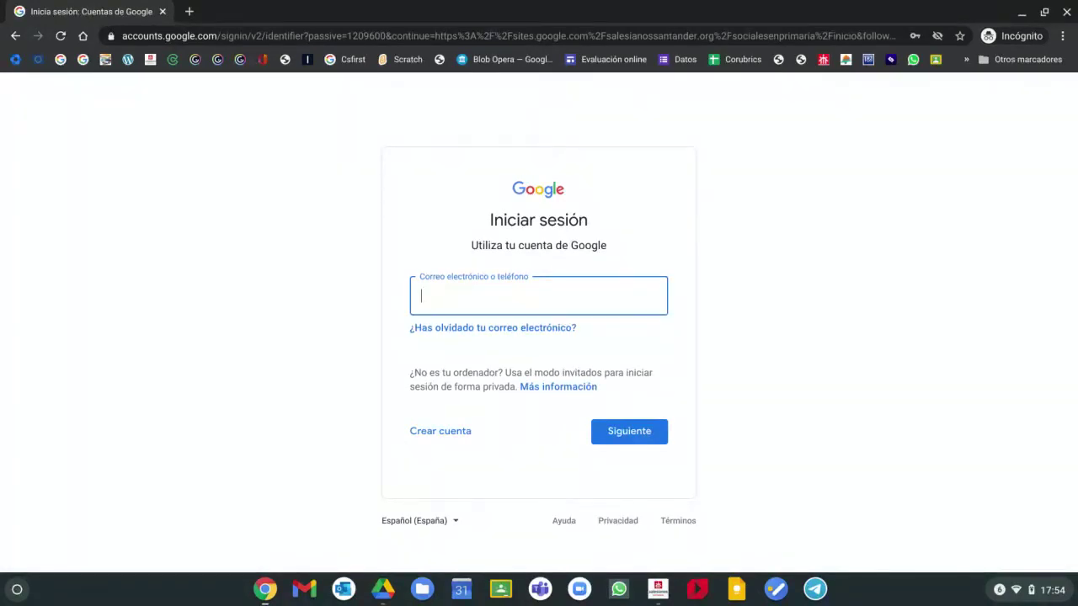
pyautogui.click(1067, 12)
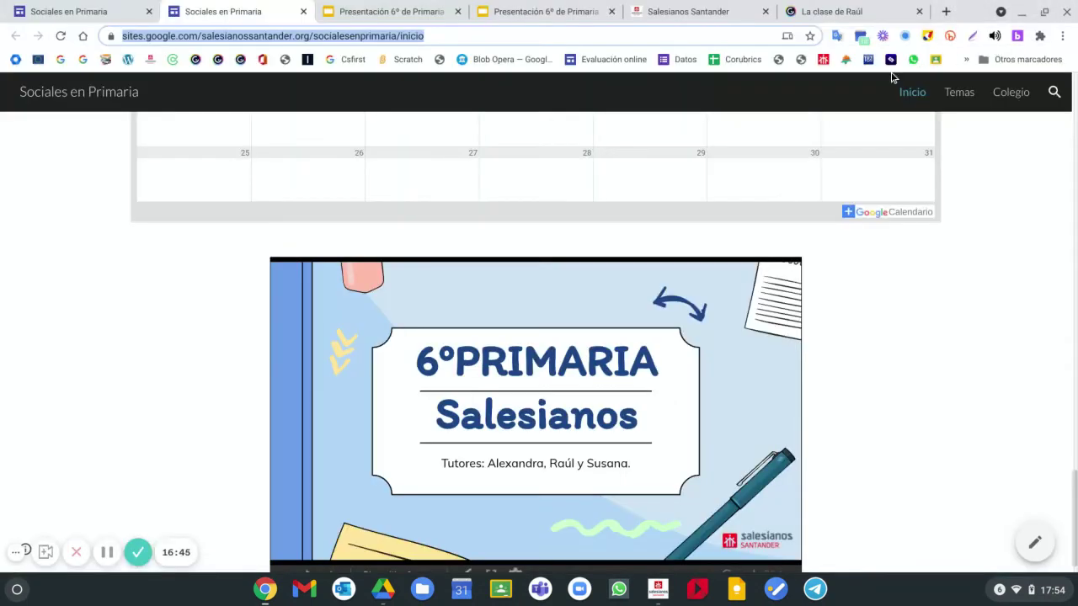
# - Return to the site editor and check the publication settings, leaving them without saving
pyautogui.click(102, 19)
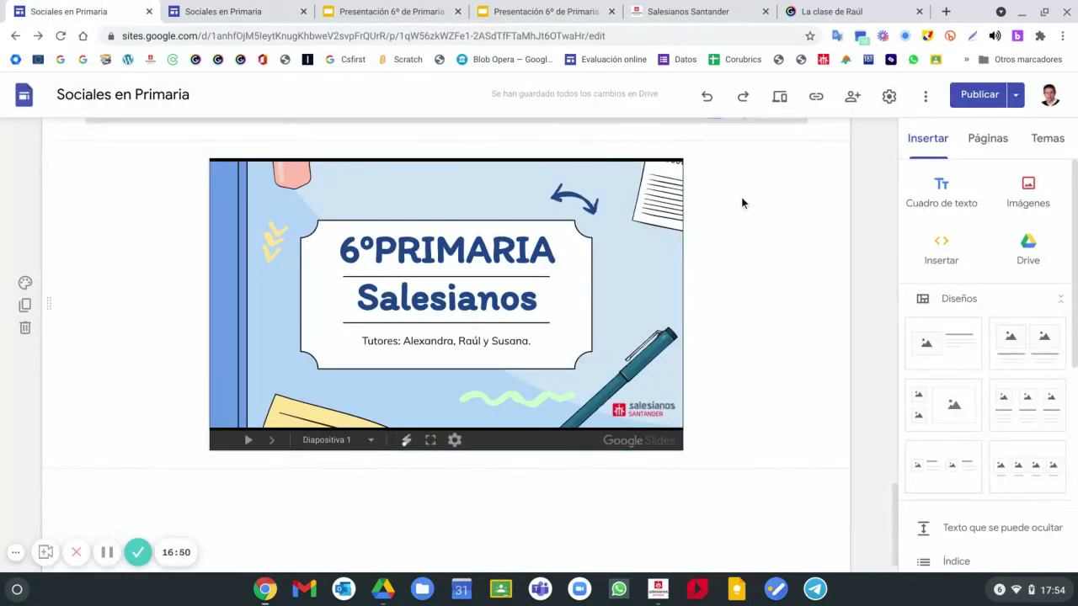
pyautogui.click(1016, 95)
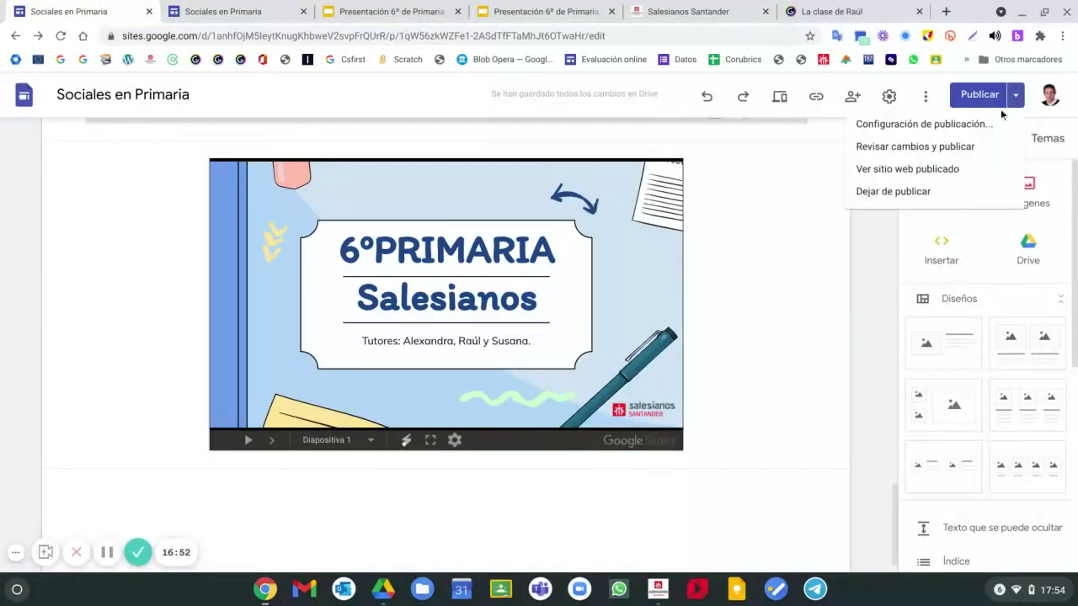
pyautogui.click(935, 124)
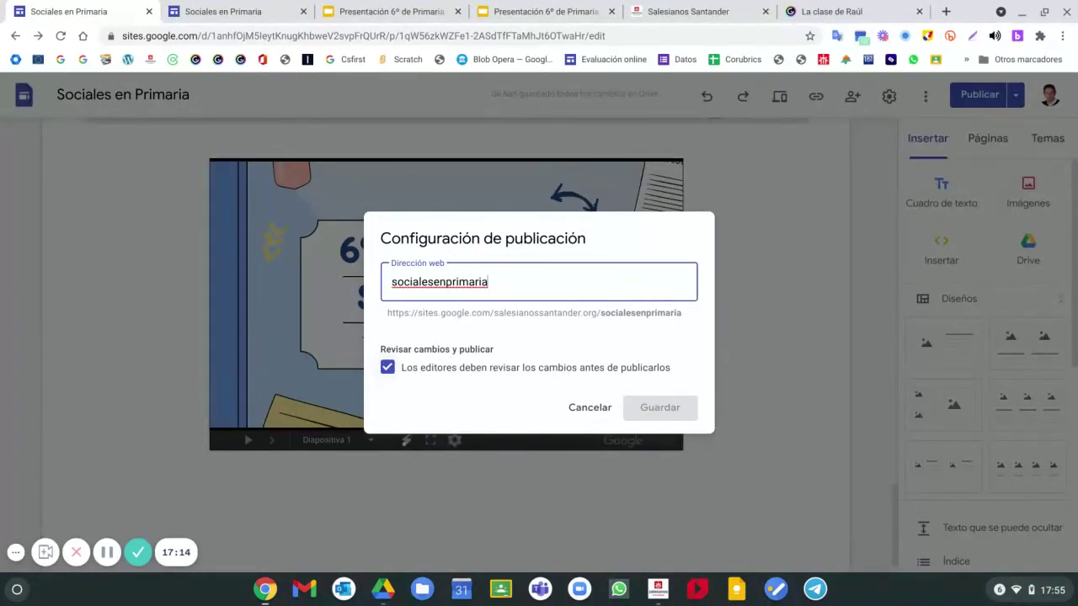
pyautogui.click(573, 408)
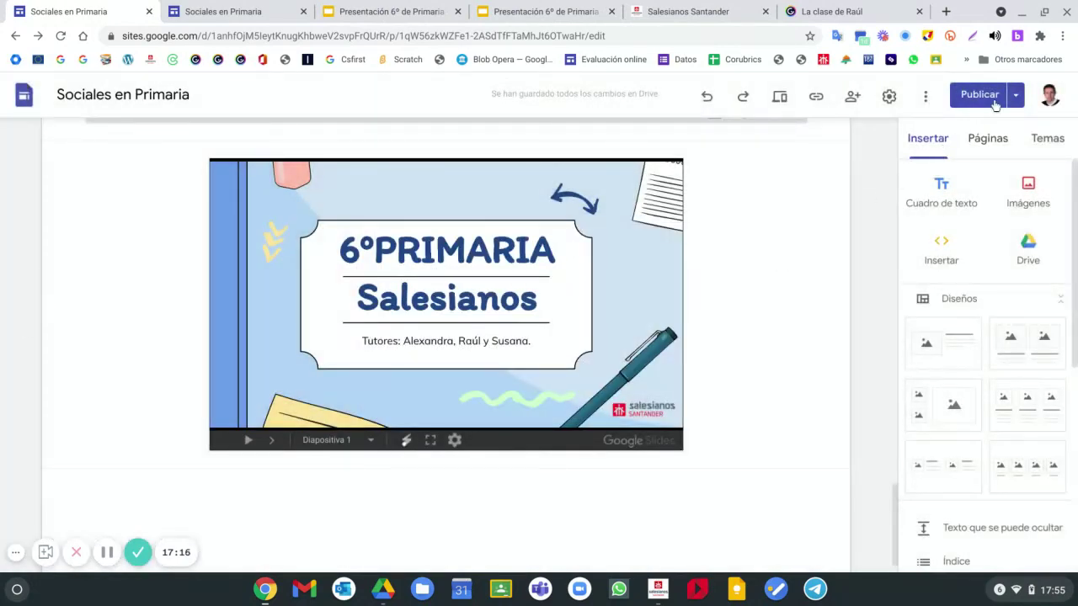
# - Check the site for unpublished changes with Revisar cambios y publicar and return to the editor
pyautogui.click(1015, 95)
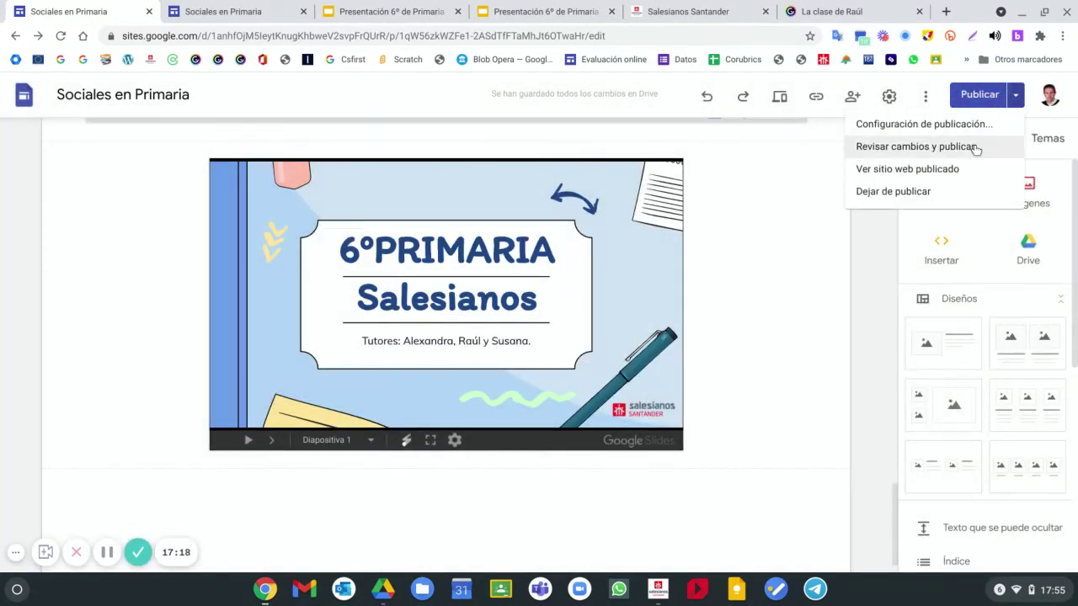
pyautogui.click(916, 146)
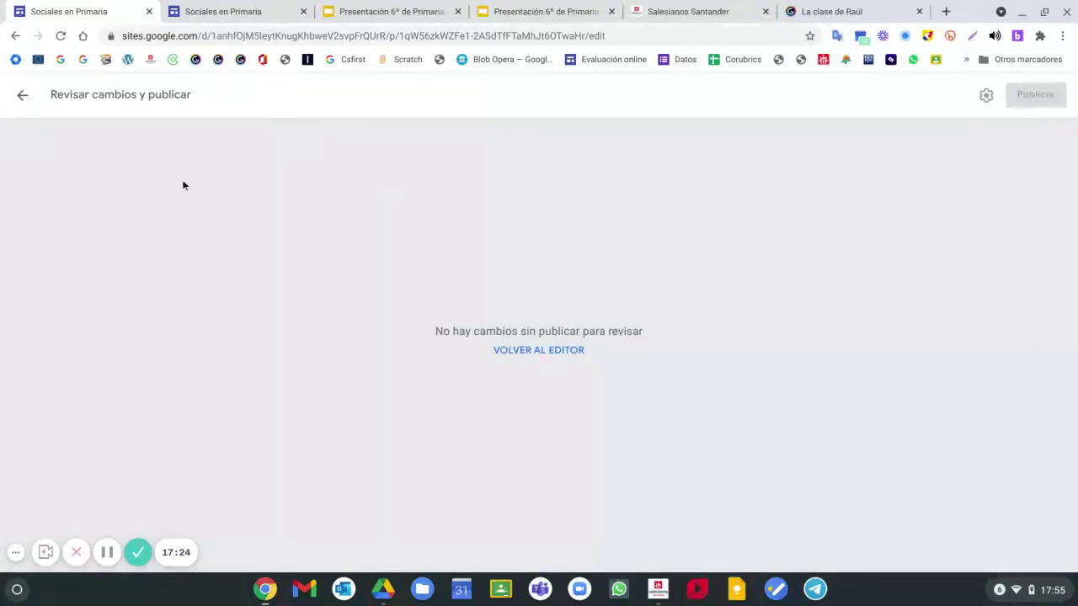
pyautogui.click(21, 110)
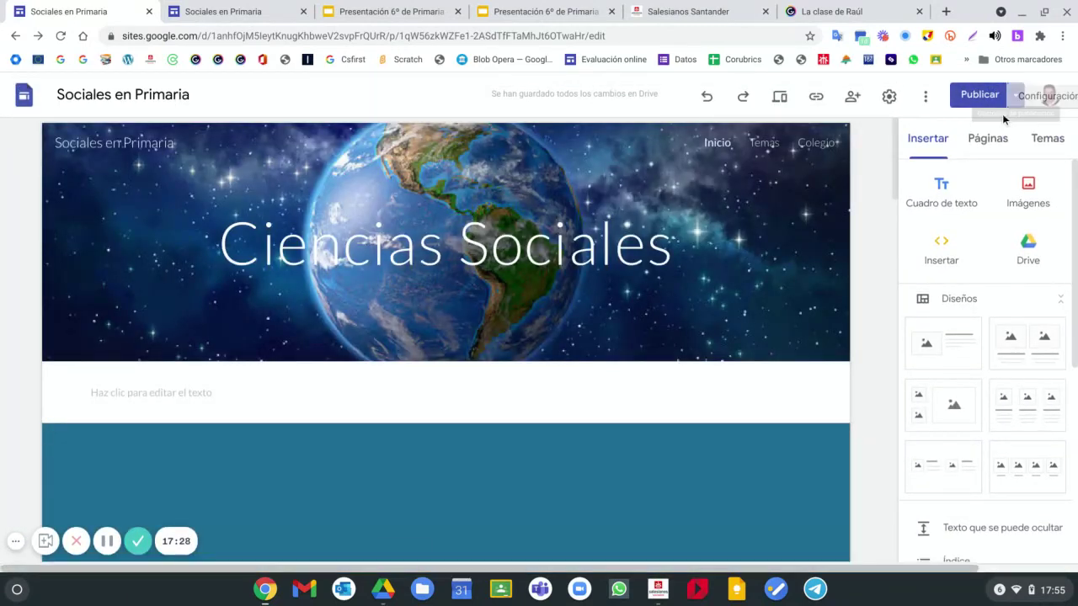
pyautogui.click(1016, 95)
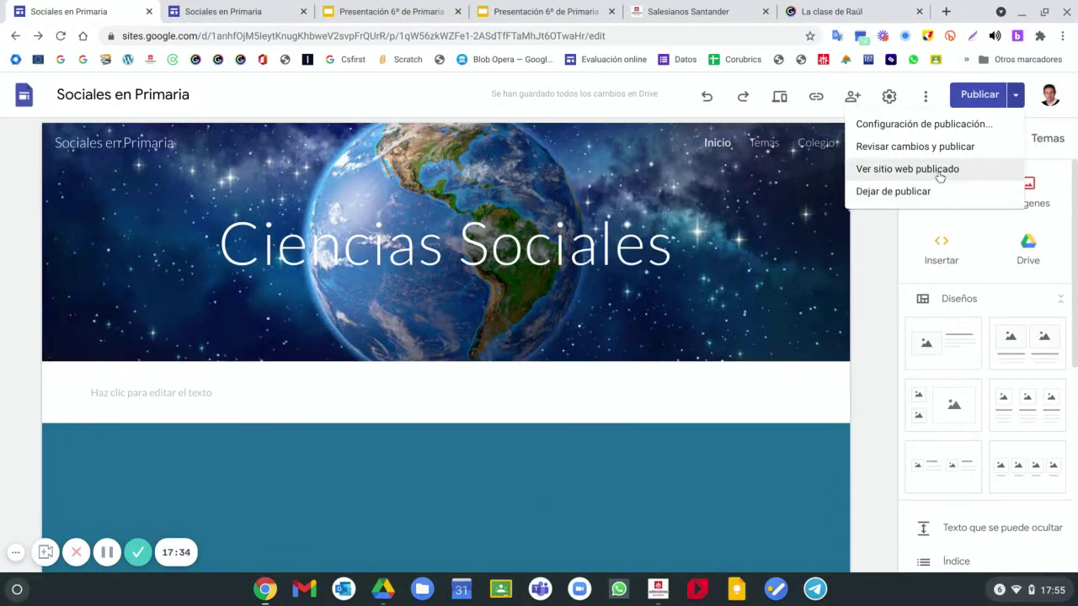
pyautogui.click(925, 99)
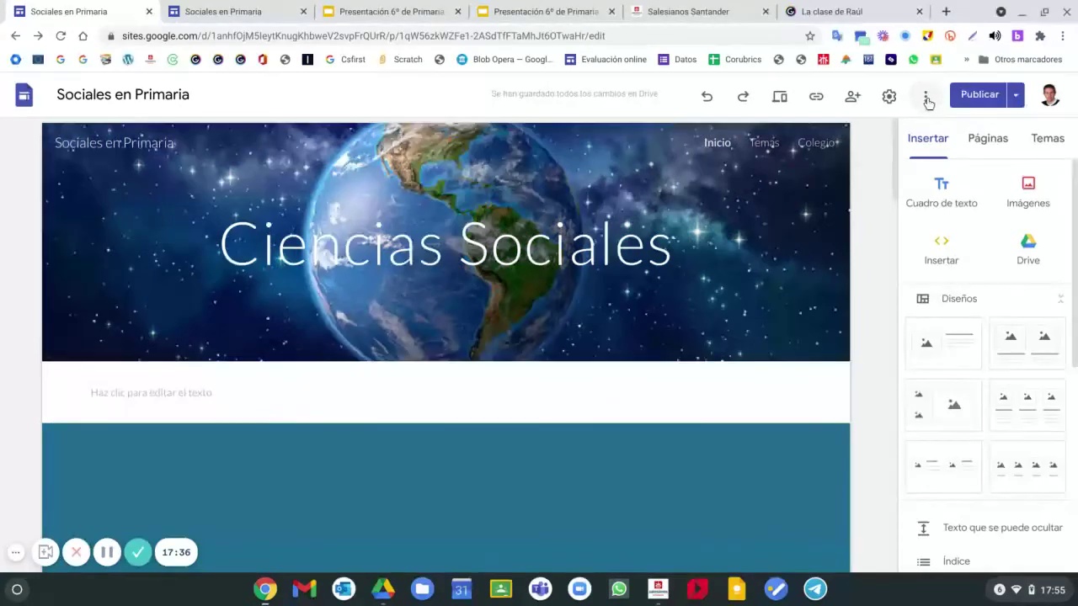
pyautogui.click(926, 100)
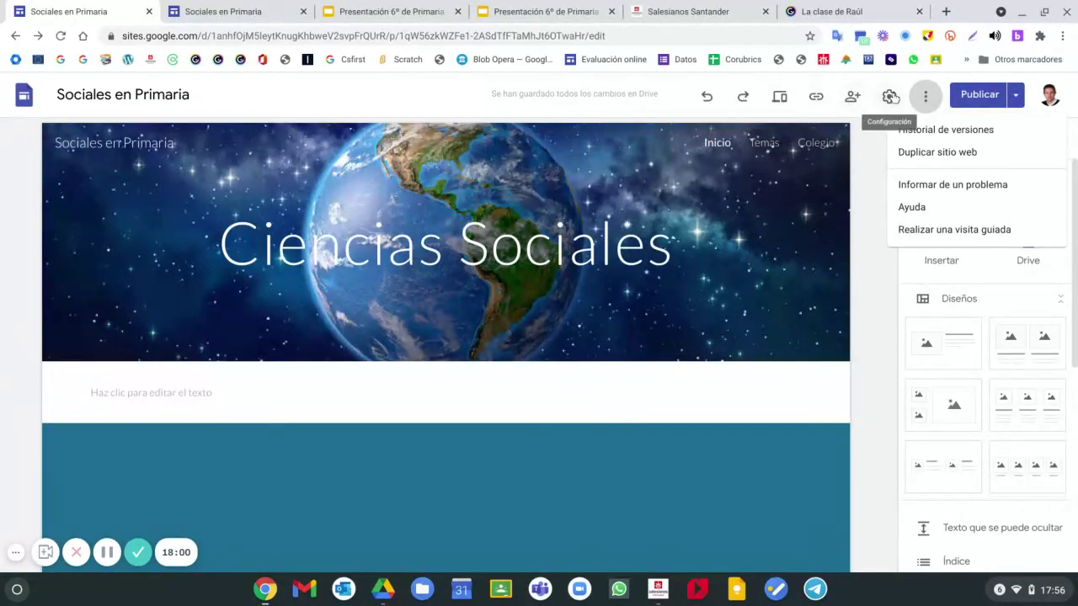
# - Open the site's Configuración dialog and look at the navigation mode and colour options
pyautogui.click(890, 97)
pyautogui.click(890, 97)
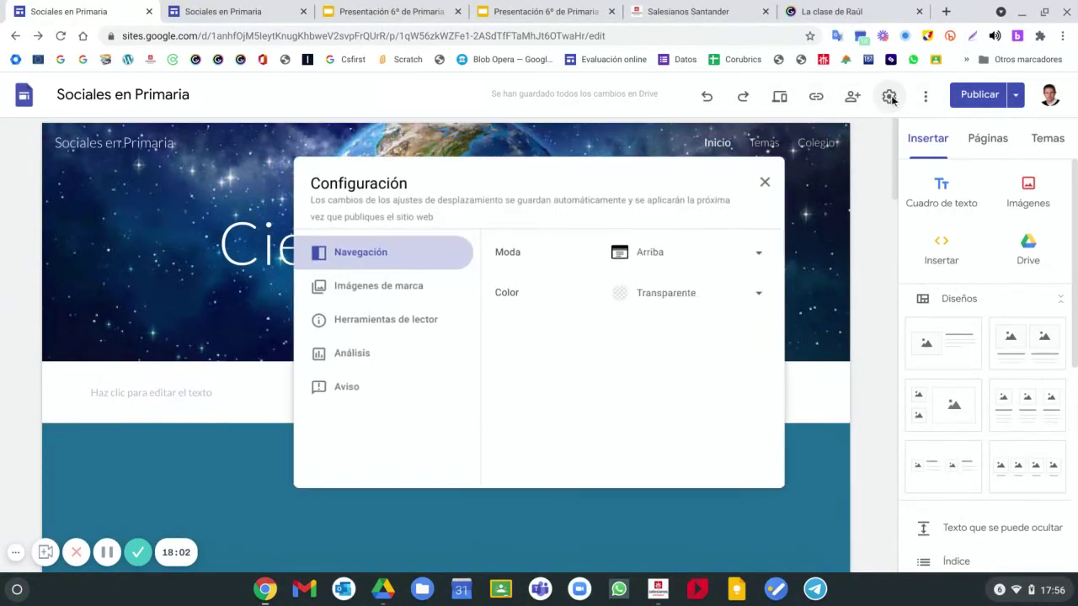
pyautogui.click(650, 252)
pyautogui.click(549, 334)
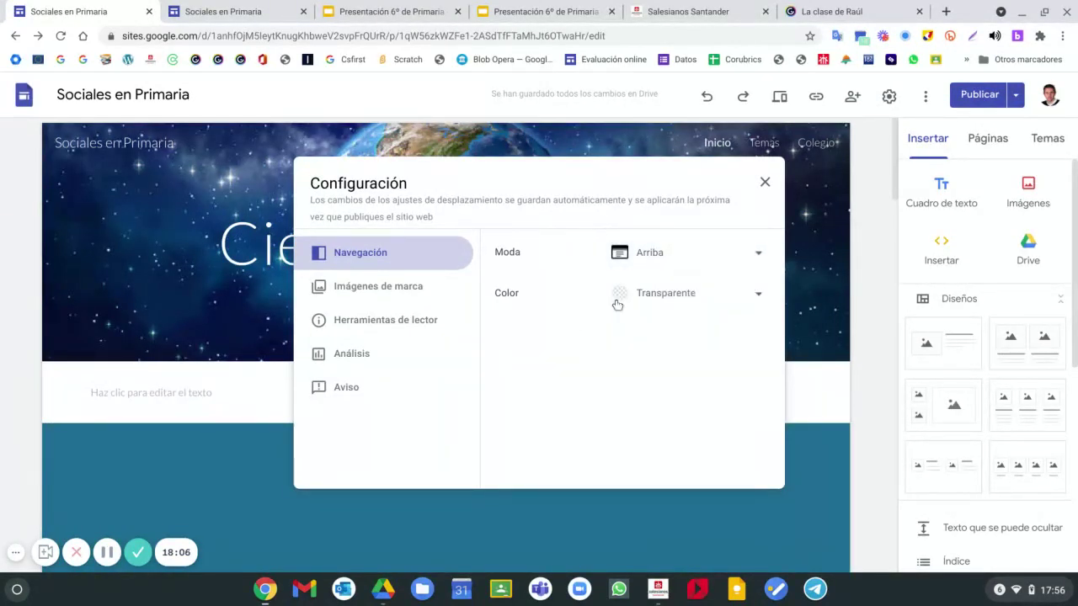
pyautogui.click(631, 291)
pyautogui.click(538, 329)
# - Look over the brand image, reader tool and analytics settings of the site
pyautogui.click(404, 288)
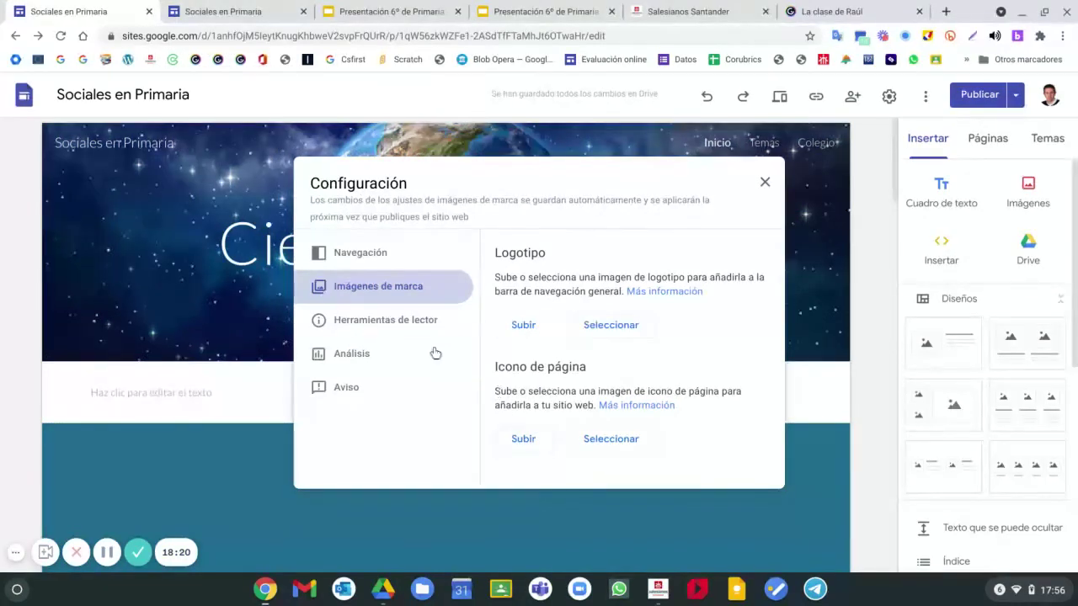
pyautogui.click(379, 322)
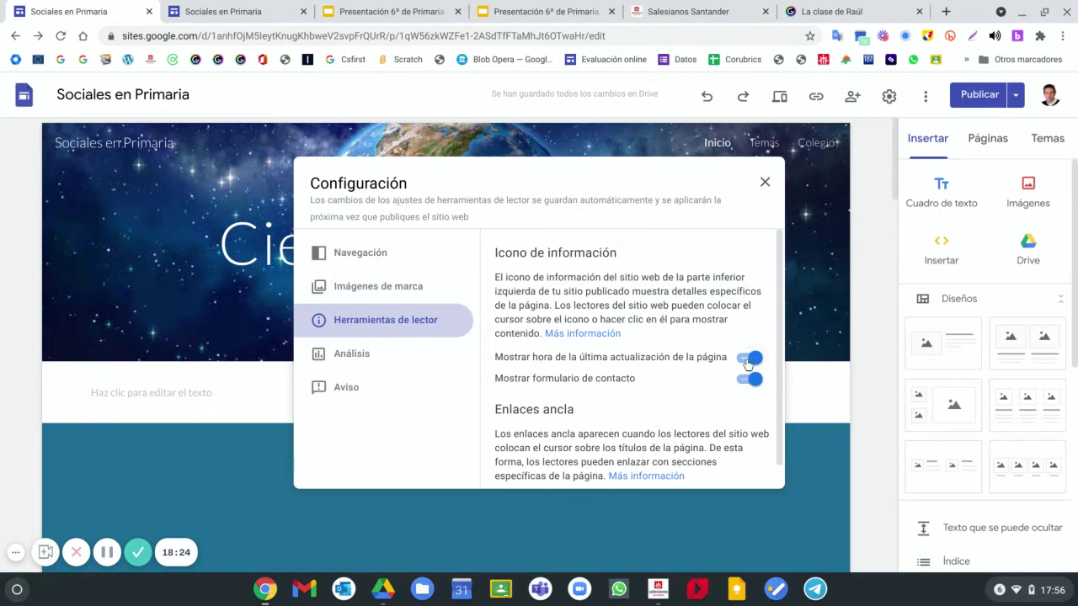
pyautogui.scroll(-1, 747, 364)
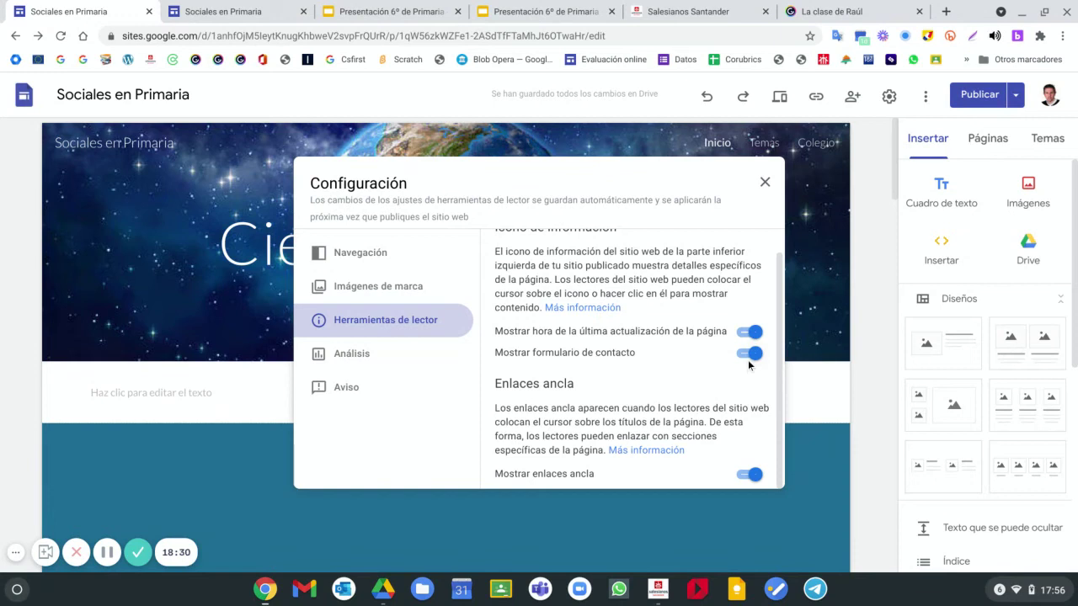
pyautogui.click(354, 355)
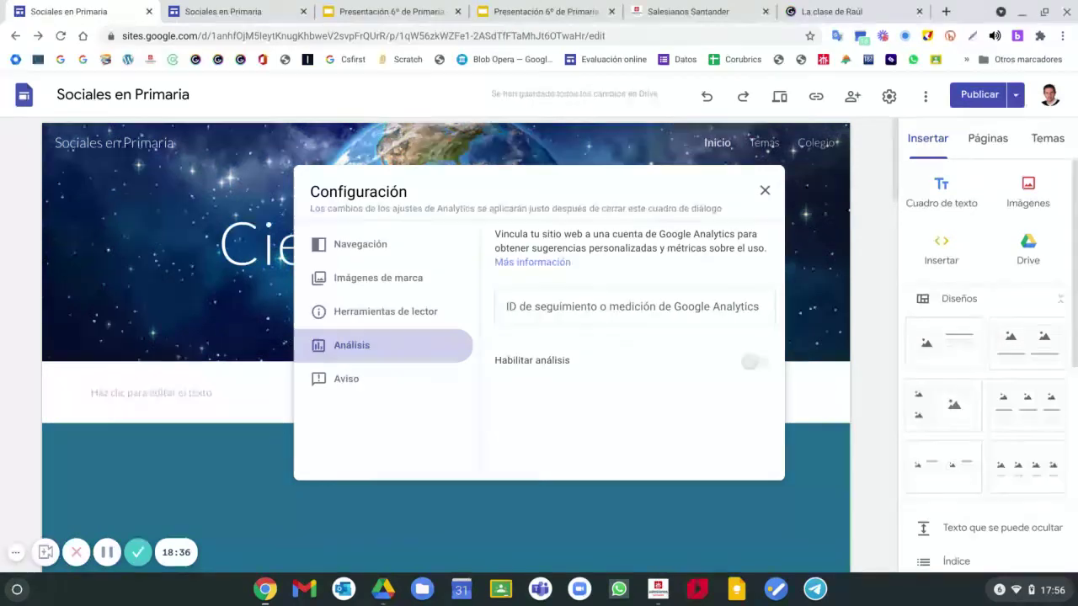
# - Examine the Aviso banner settings, from message and button label to link and visibility
pyautogui.click(370, 386)
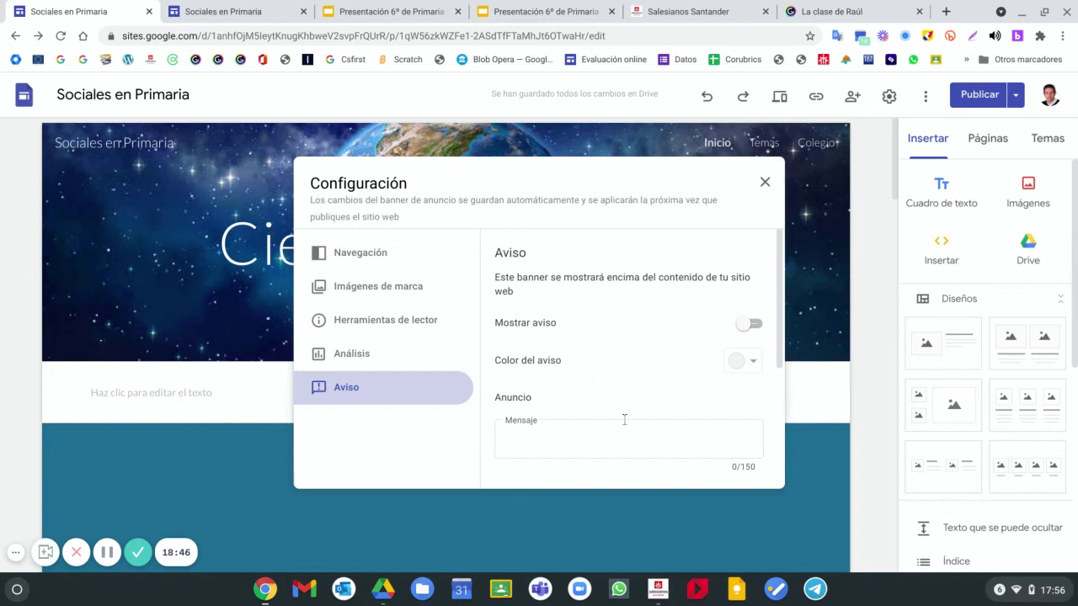
pyautogui.scroll(-3, 634, 340)
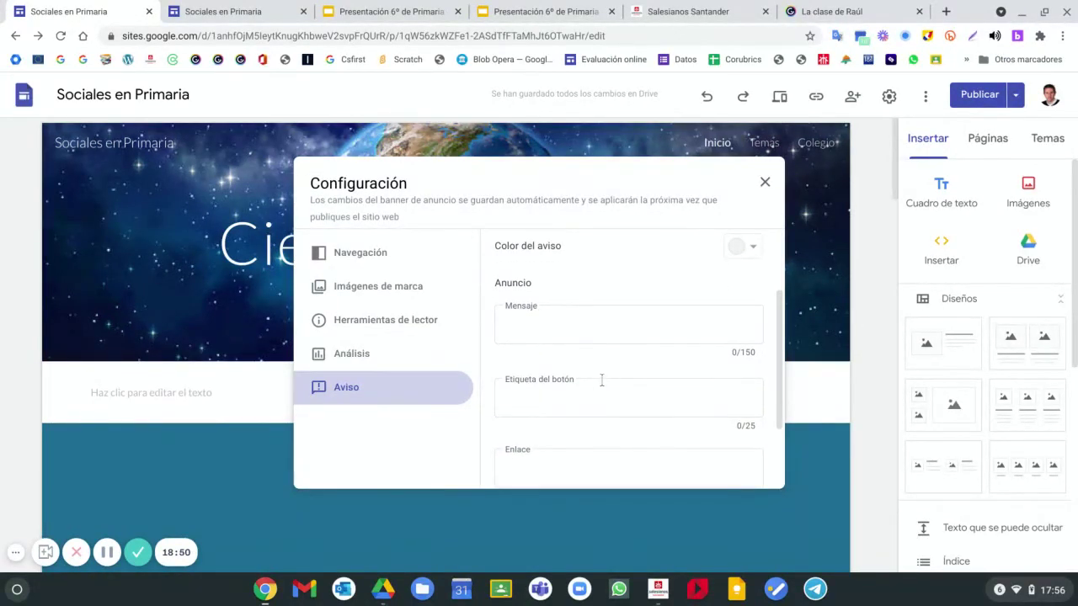
pyautogui.click(594, 395)
pyautogui.scroll(-2, 598, 400)
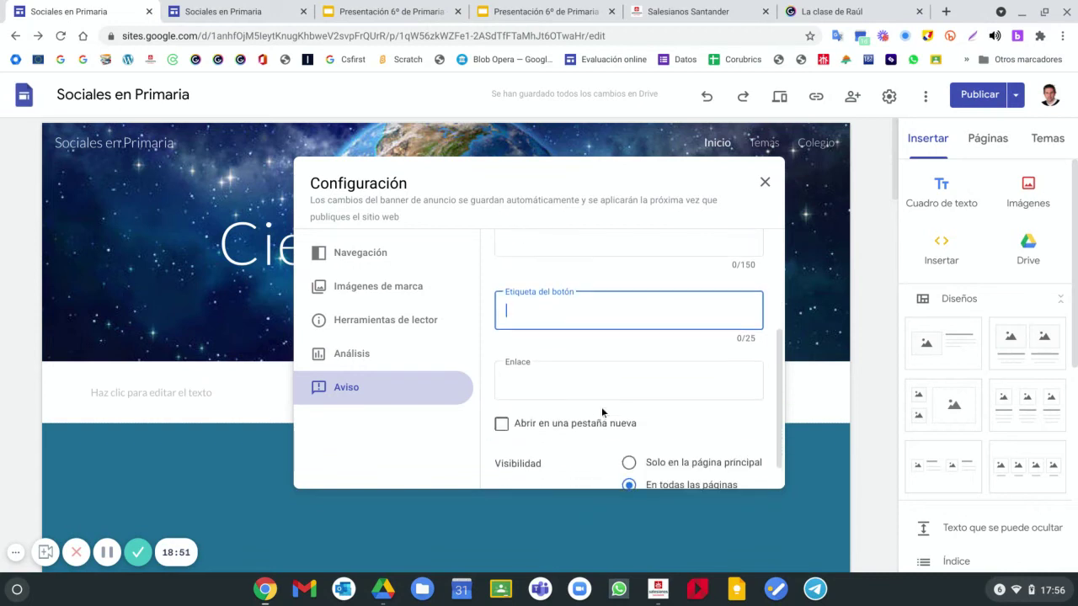
# - Set the announcement banner's link to open in a new tab and look at the visibility options
pyautogui.click(614, 362)
pyautogui.click(687, 415)
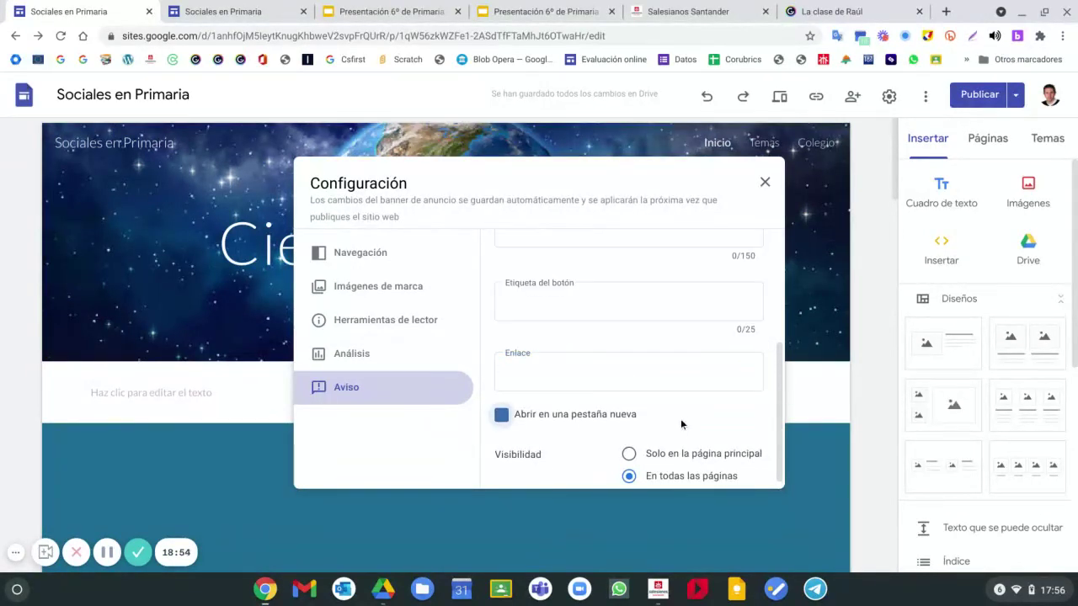
pyautogui.scroll(-1, 674, 433)
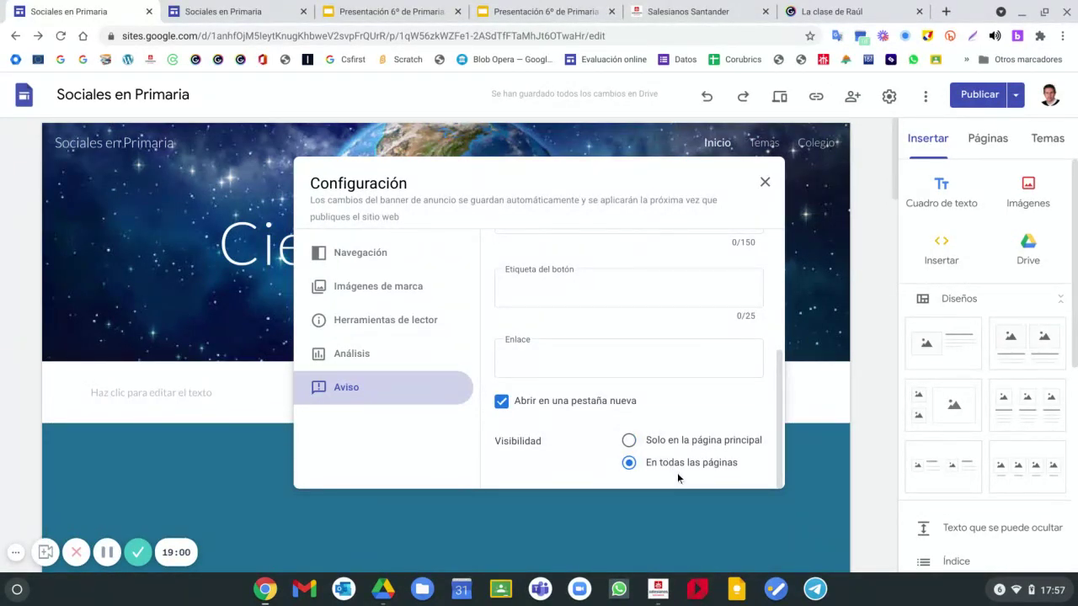
# - Enter "No hay clase" as the banner message and "Leer más" as its button label
pyautogui.scroll(3, 678, 462)
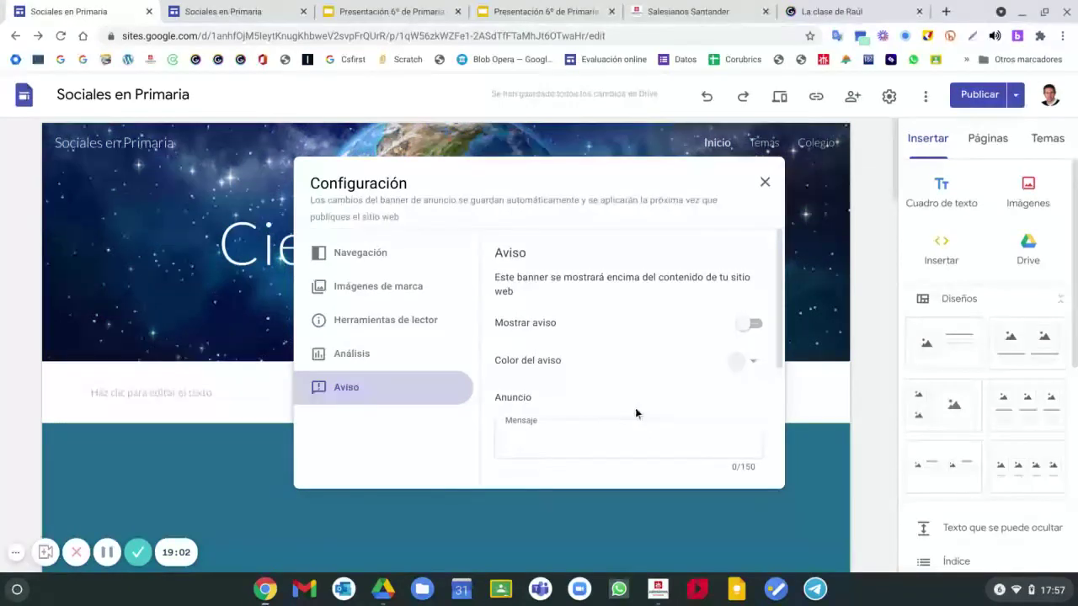
pyautogui.click(612, 438)
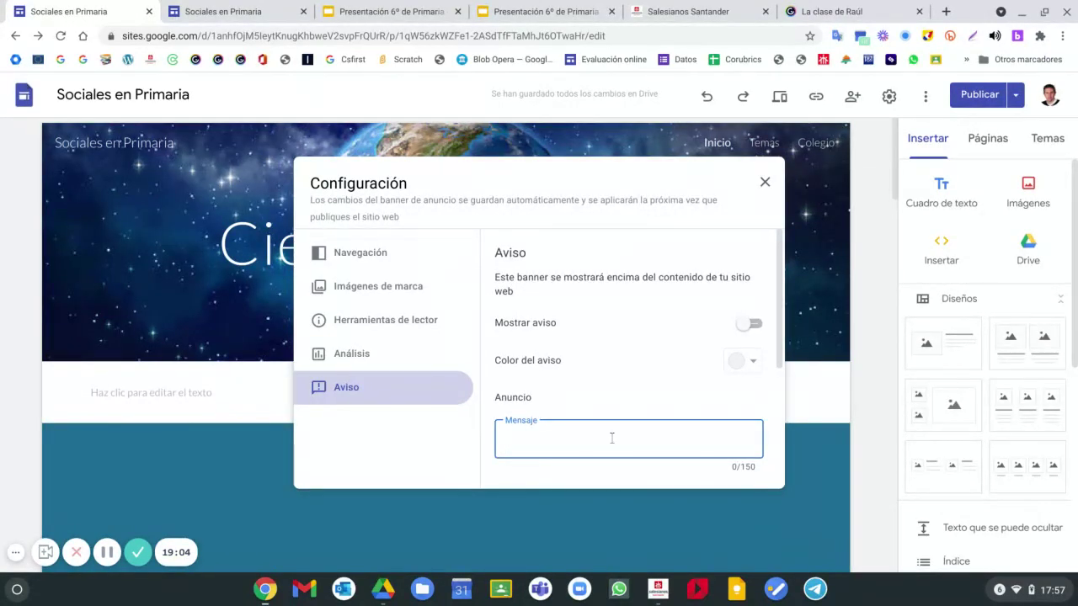
pyautogui.write('No hay clase')
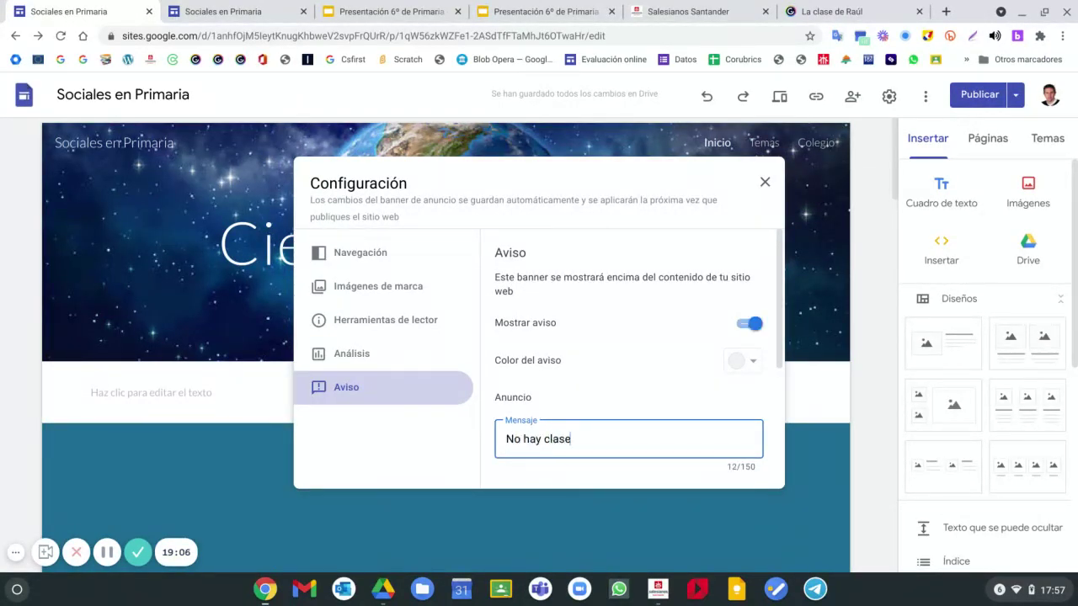
pyautogui.scroll(-3, 608, 409)
pyautogui.click(605, 387)
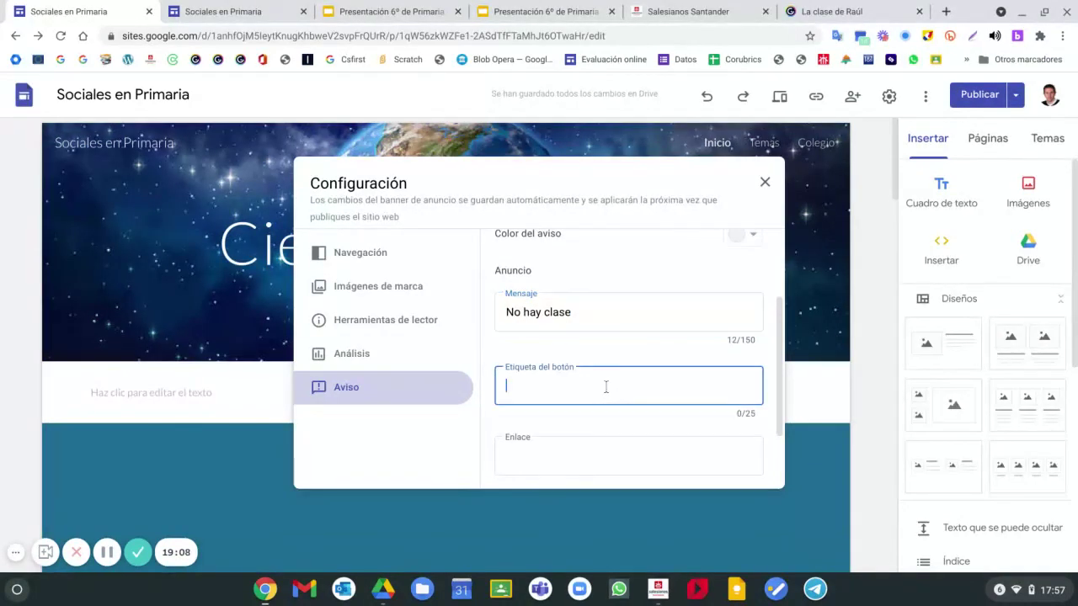
pyautogui.write('Leer más')
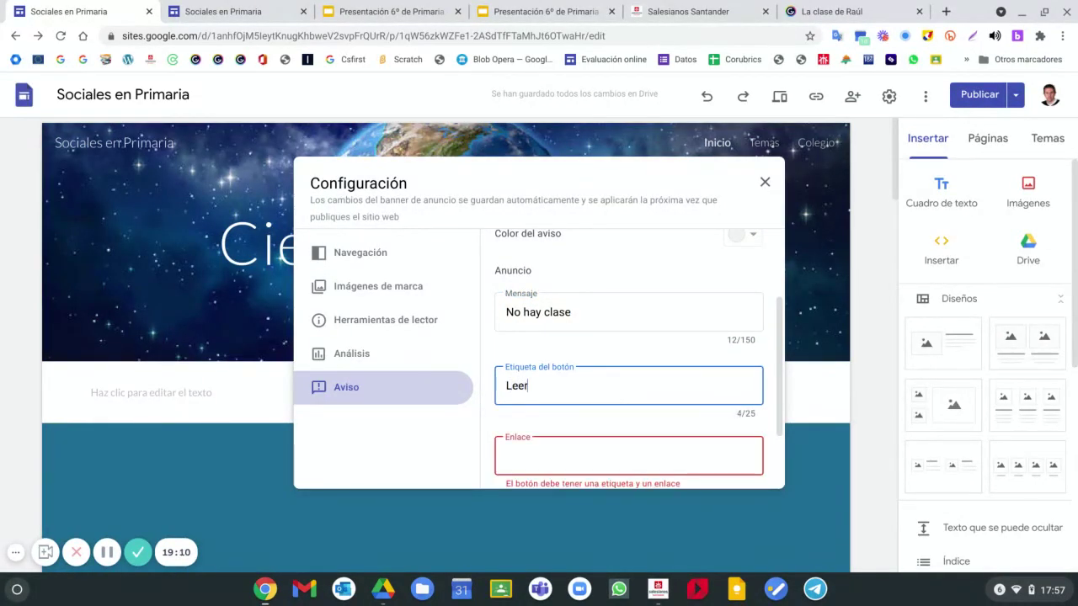
pyautogui.click(572, 459)
pyautogui.write('https://sites.google.com/salesianossantander.org/socialesenprimaria/inicio')
pyautogui.scroll(-1, 621, 454)
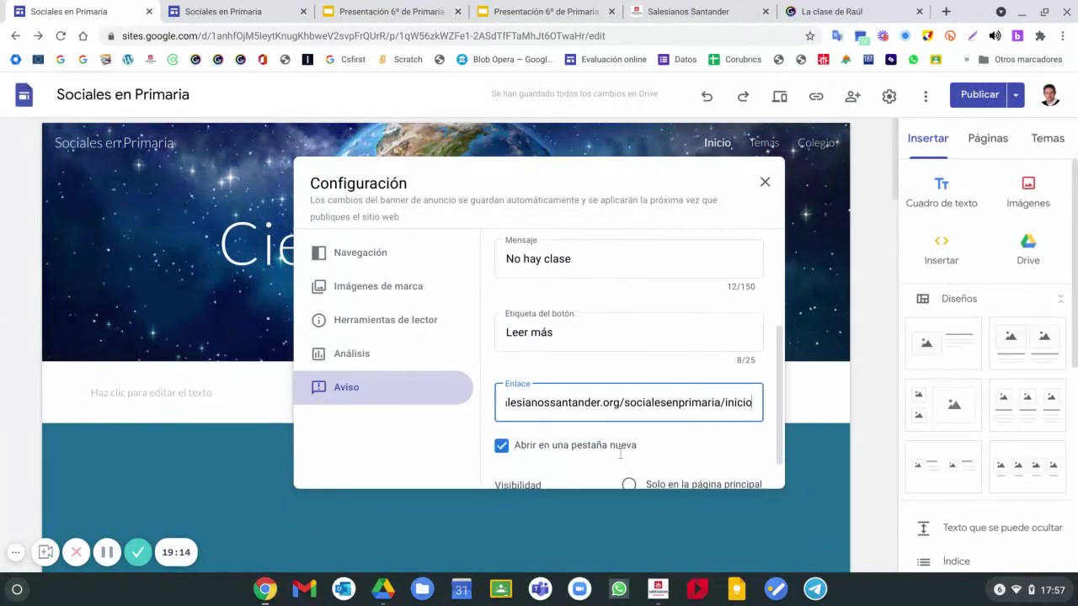
pyautogui.scroll(1, 621, 454)
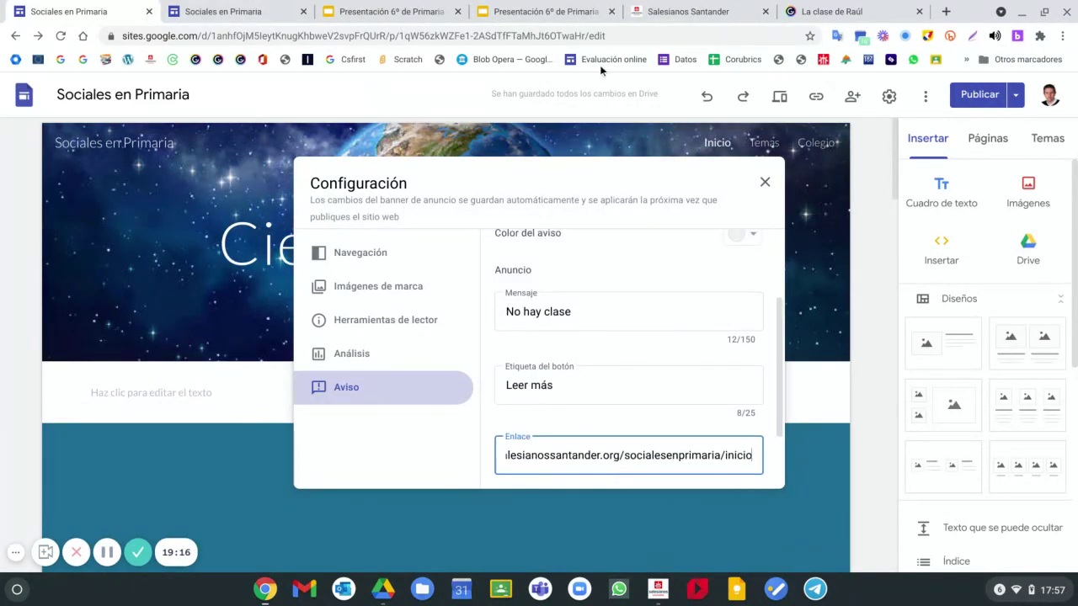
pyautogui.click(678, 11)
pyautogui.rightClick(490, 36)
pyautogui.hotkey('ctrl', 'c')
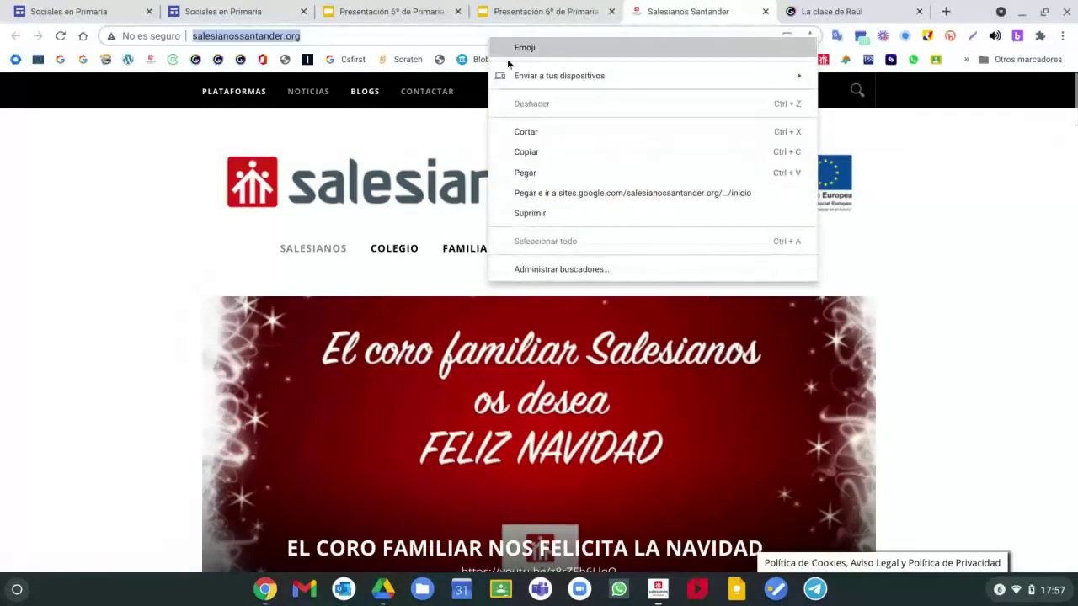
pyautogui.click(551, 150)
pyautogui.click(68, 12)
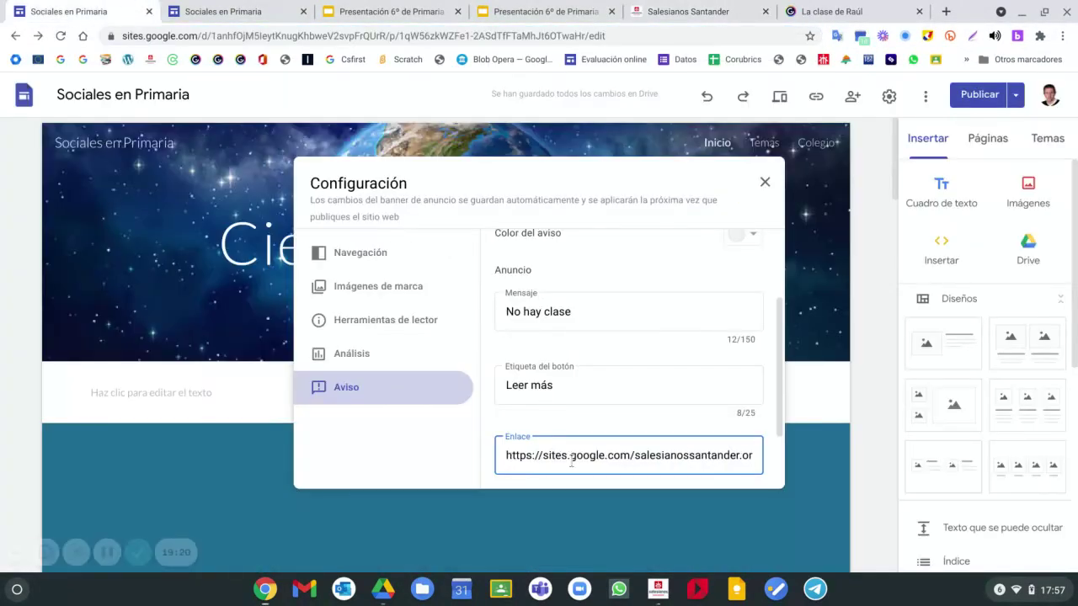
pyautogui.hotkey('ctrl', 'a')
pyautogui.hotkey('ctrl', 'v')
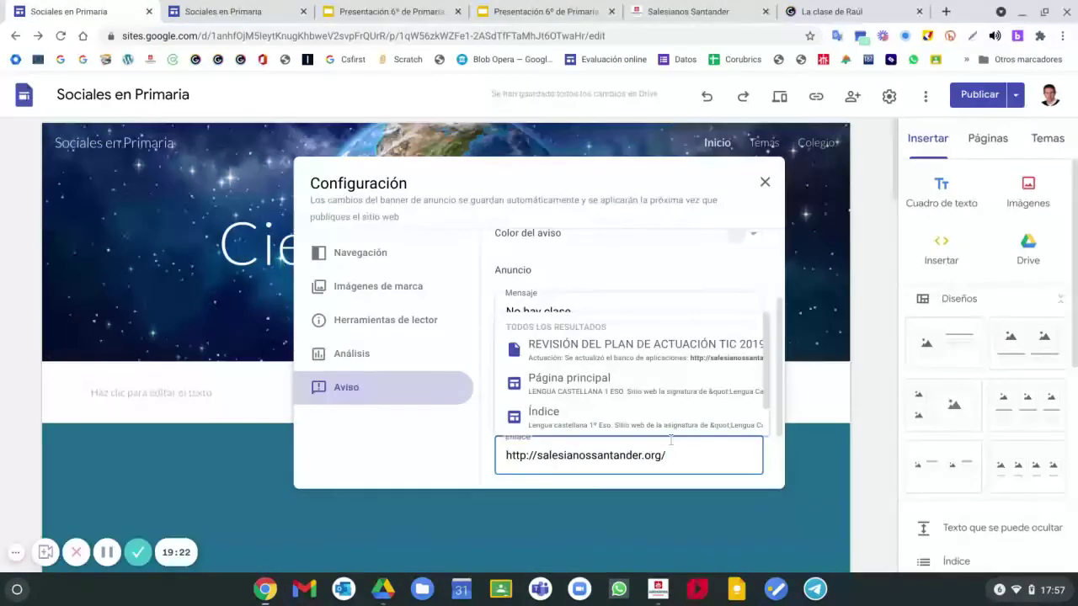
# - Set the banner's visibility to En todas las páginas and close the settings to view it on the site
pyautogui.scroll(-2, 670, 438)
pyautogui.click(630, 448)
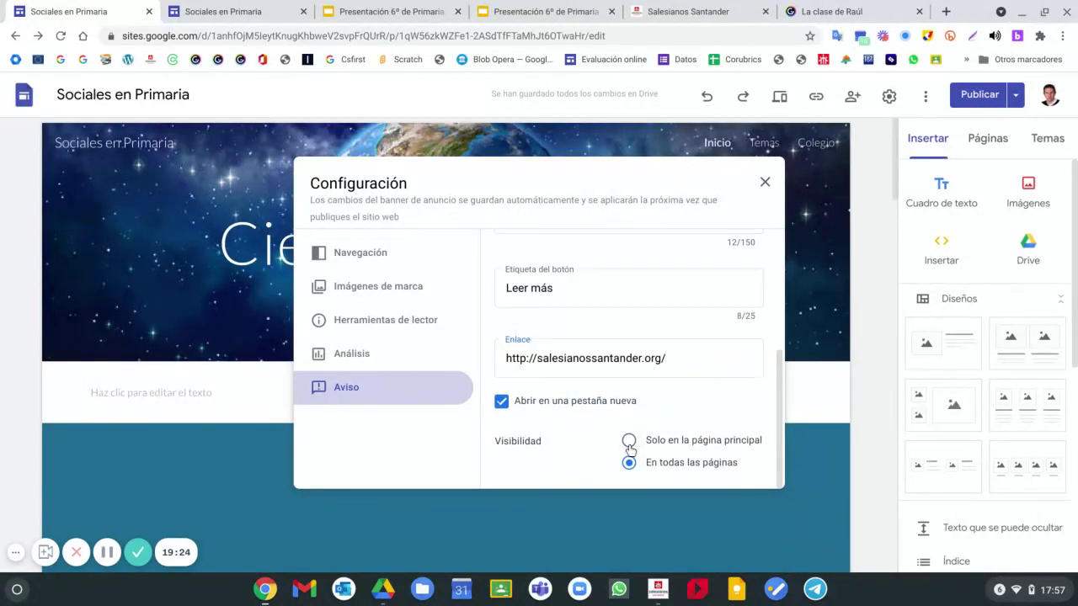
pyautogui.click(636, 449)
pyautogui.click(630, 464)
pyautogui.scroll(3, 766, 426)
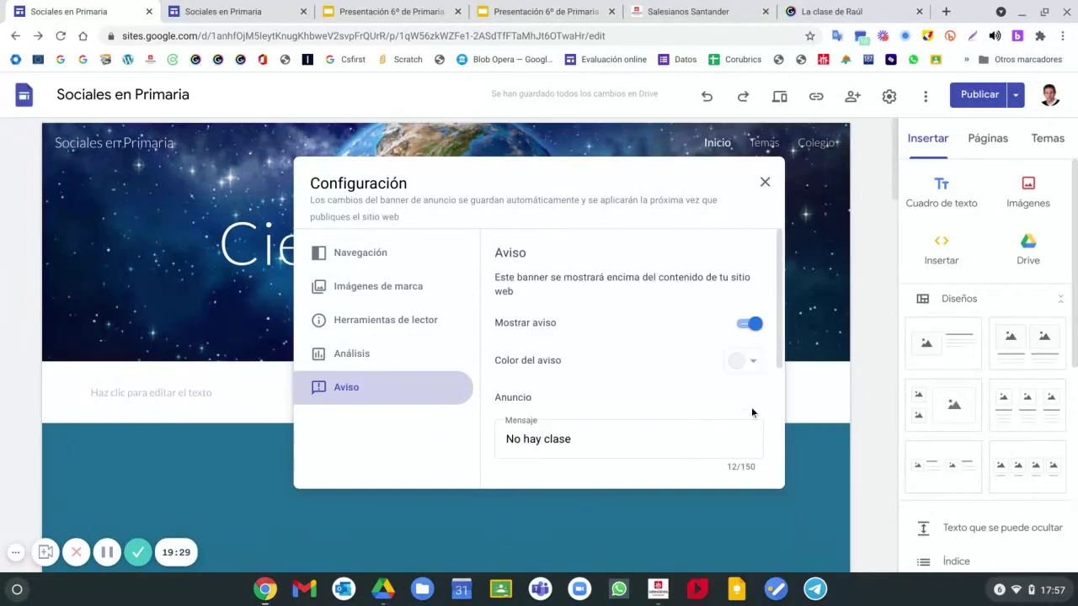
pyautogui.click(814, 408)
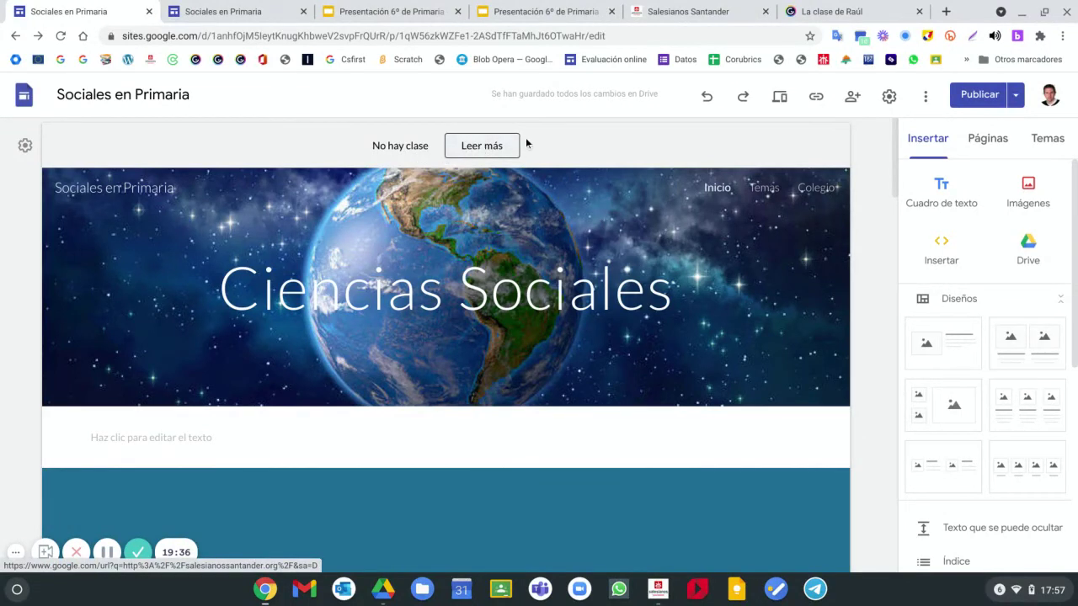
# - Reopen the Aviso settings, turn off Mostrar aviso and close the dialog
pyautogui.click(890, 98)
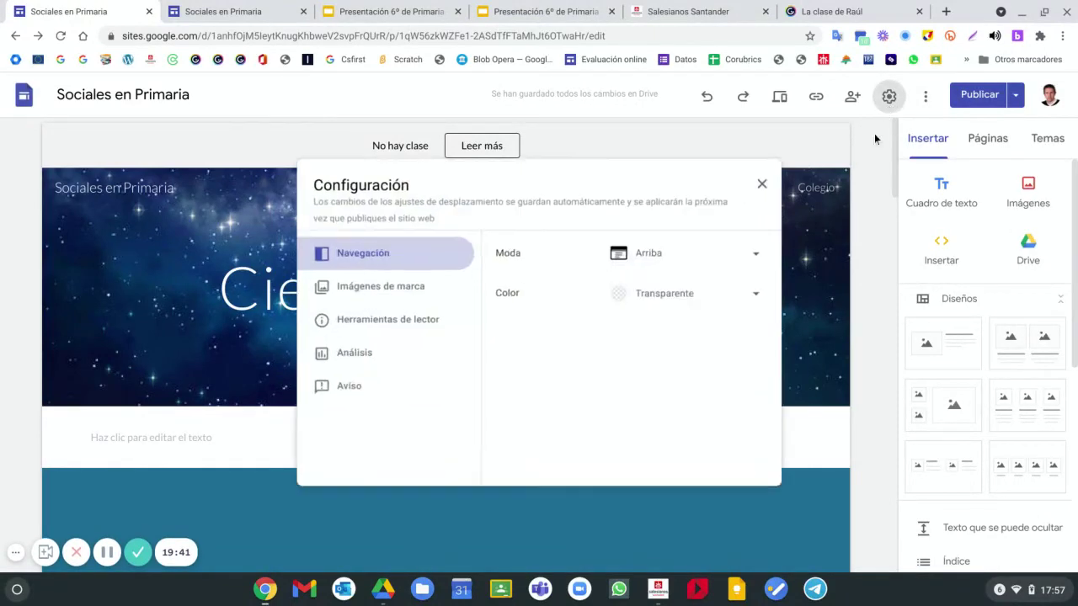
pyautogui.click(371, 389)
pyautogui.scroll(-1, 610, 400)
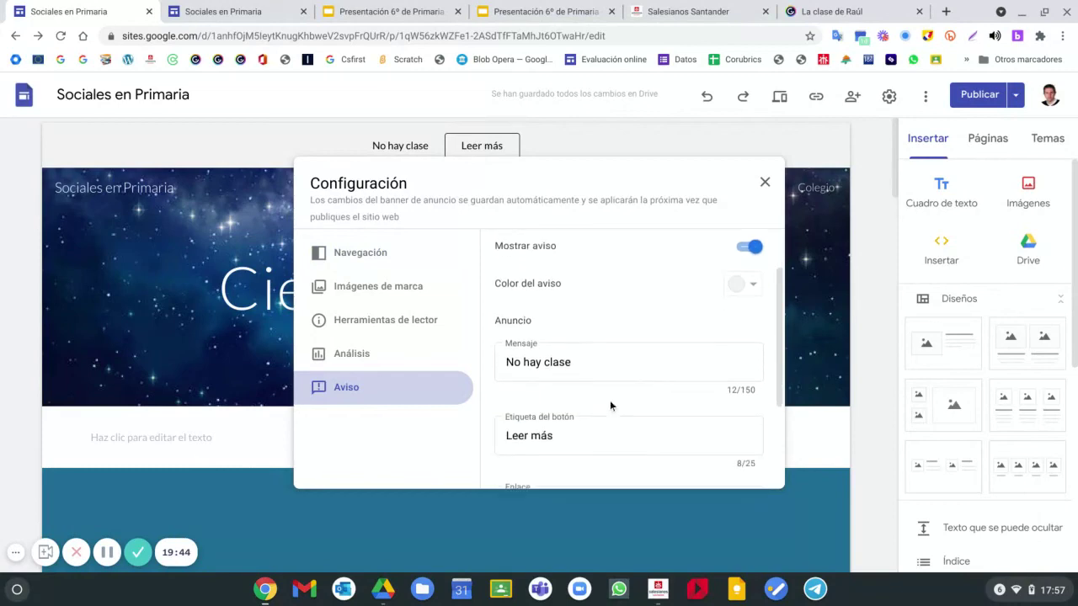
pyautogui.scroll(-2, 609, 406)
pyautogui.scroll(4, 632, 370)
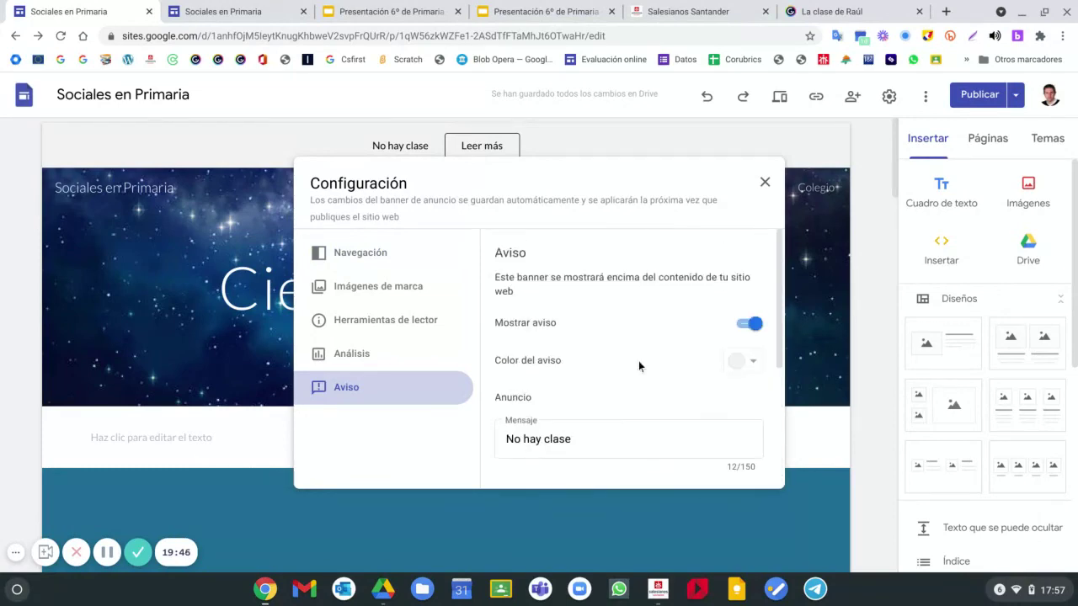
pyautogui.click(748, 327)
pyautogui.click(764, 182)
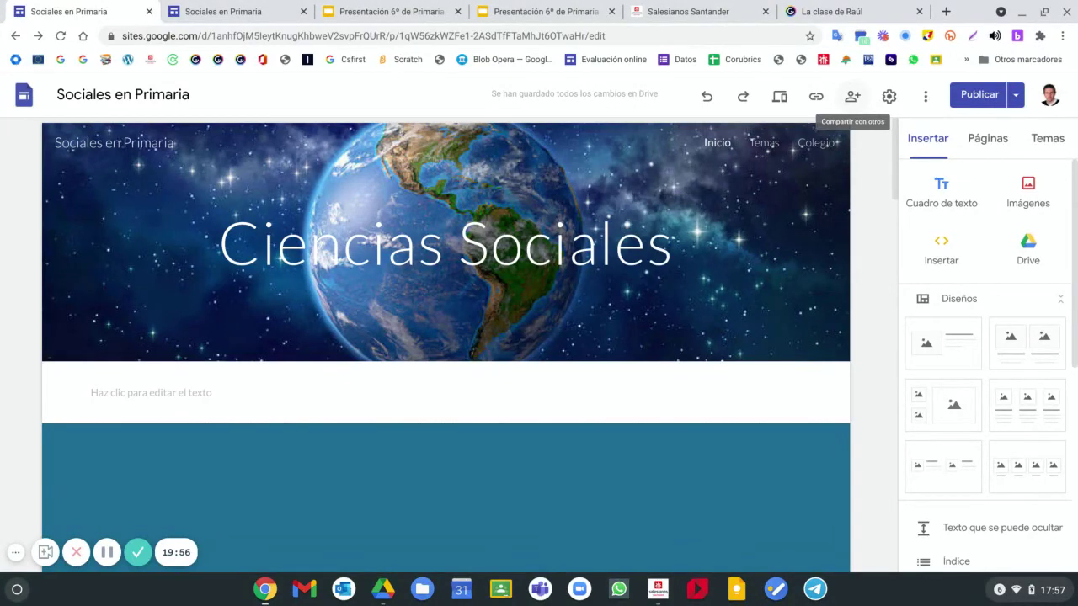
# - Open the site's sharing dialog and look at the option for adding people and groups
pyautogui.click(853, 96)
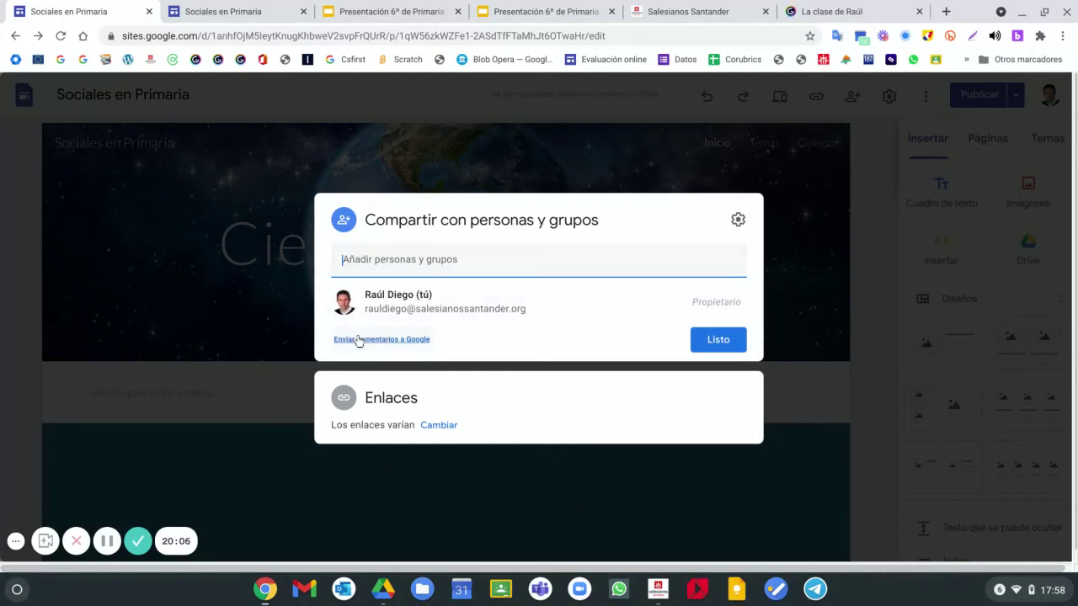
pyautogui.click(506, 258)
pyautogui.click(761, 266)
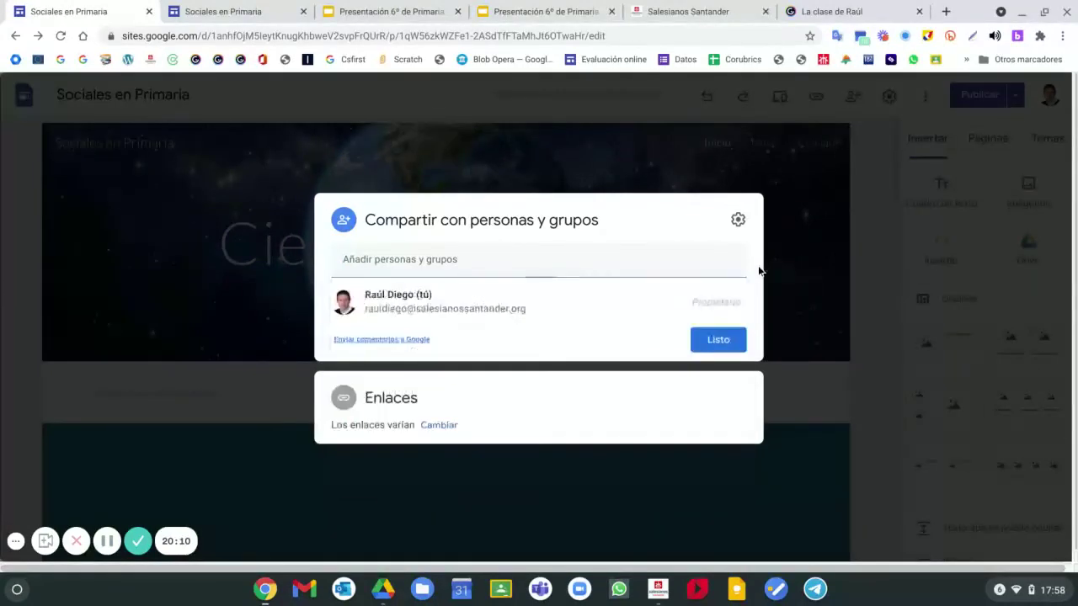
# - Change the published website's link access to Público and finish sharing
pyautogui.click(432, 426)
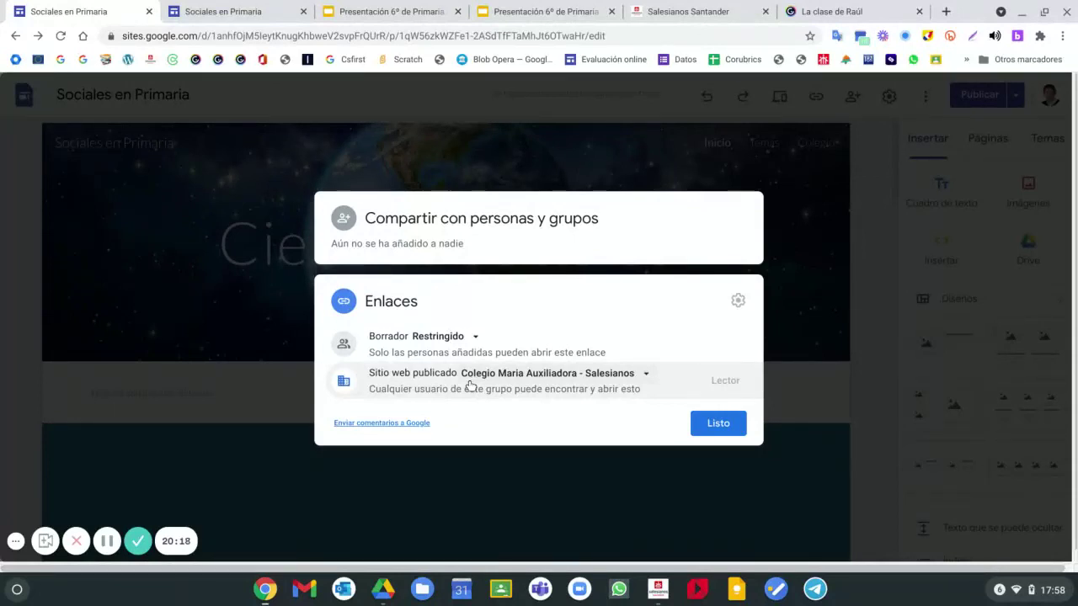
pyautogui.click(646, 374)
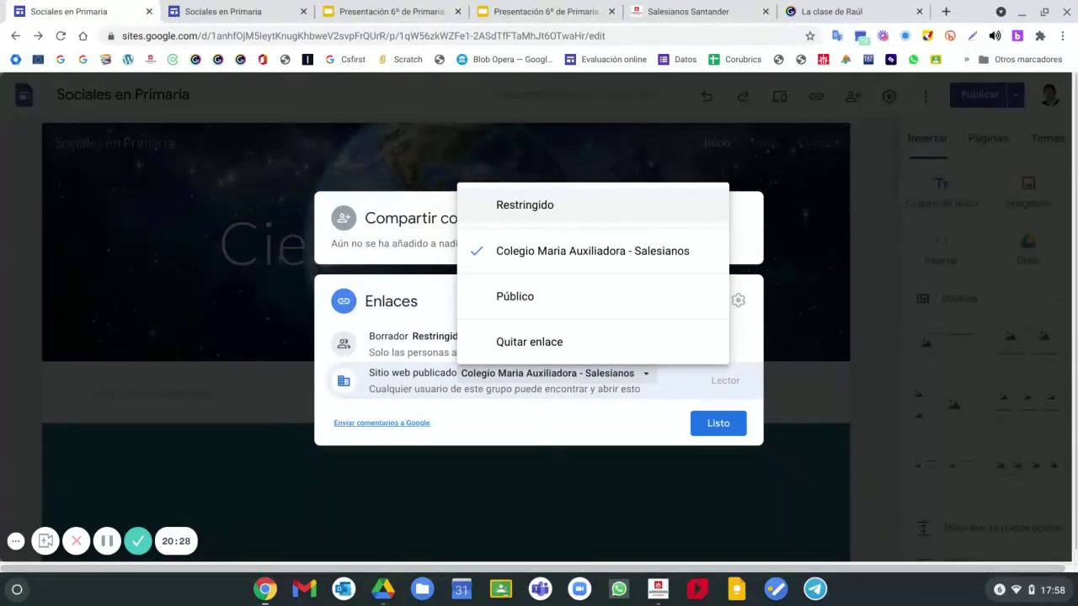
pyautogui.click(506, 298)
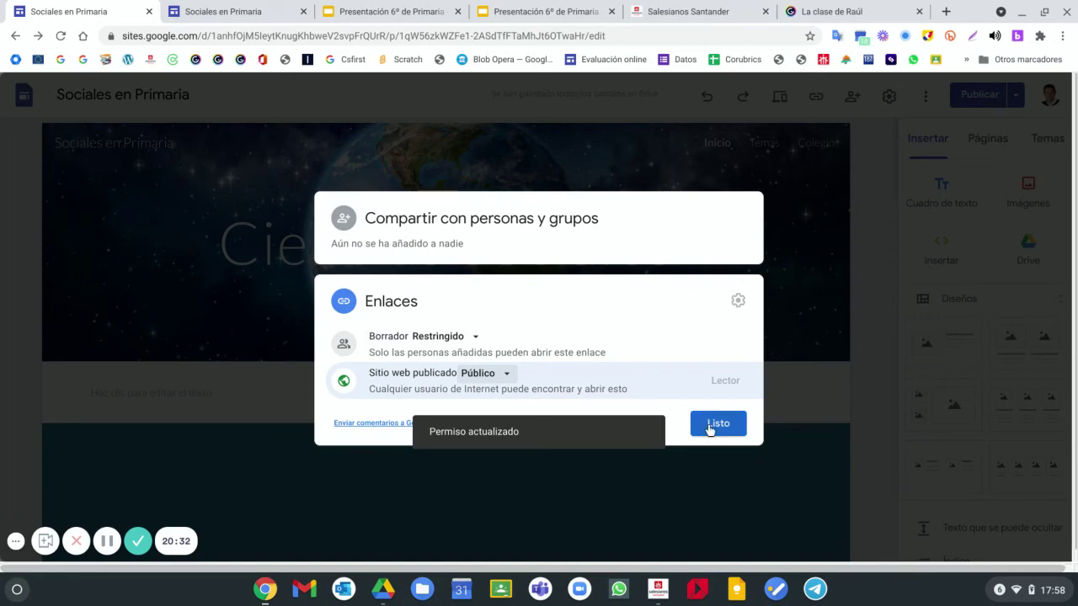
pyautogui.click(717, 423)
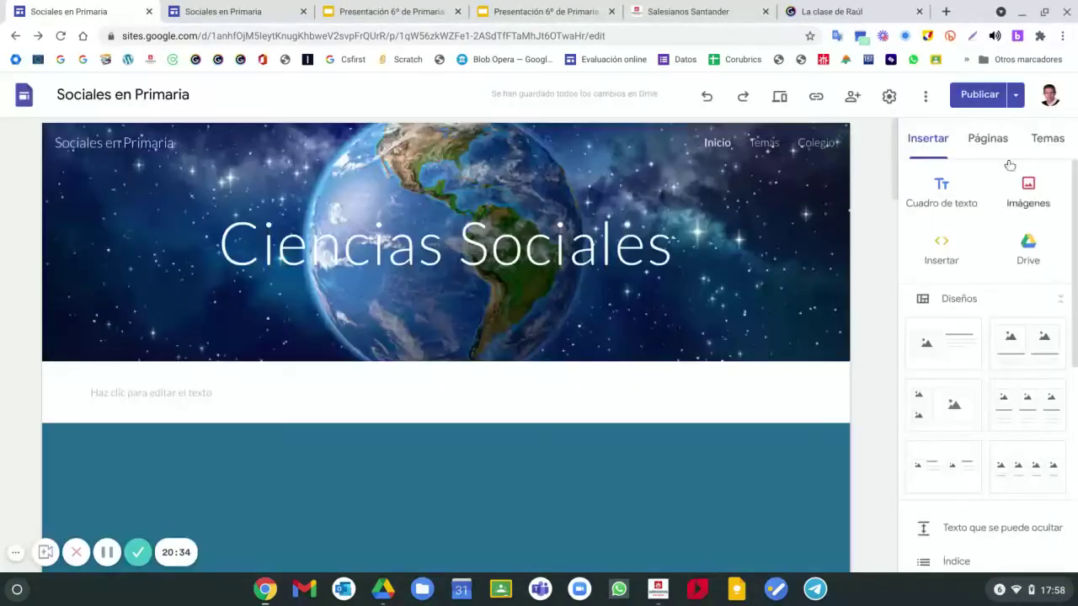
pyautogui.click(1064, 38)
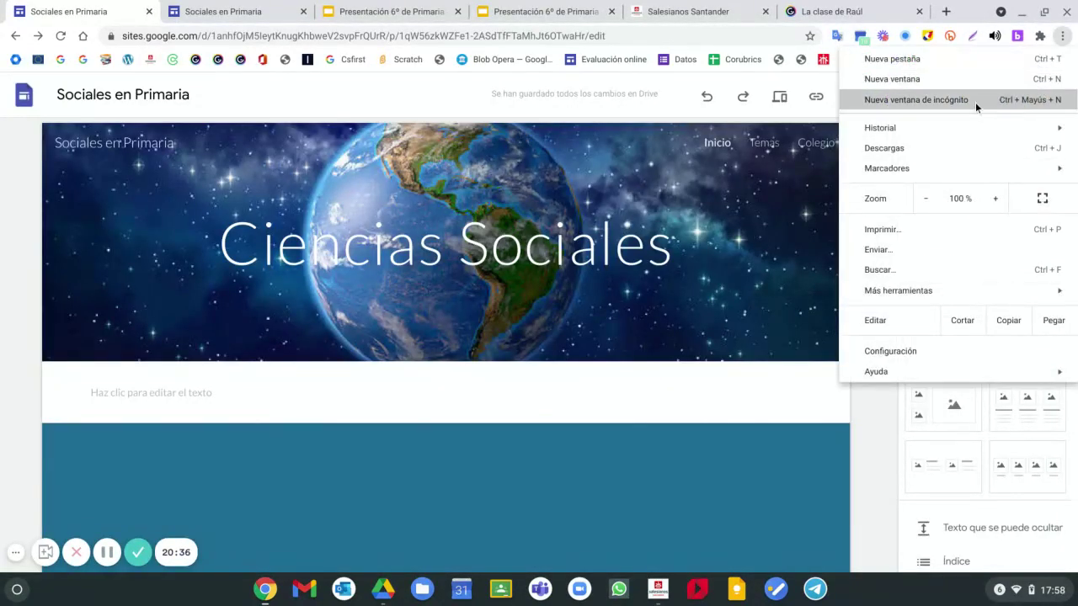
pyautogui.click(971, 100)
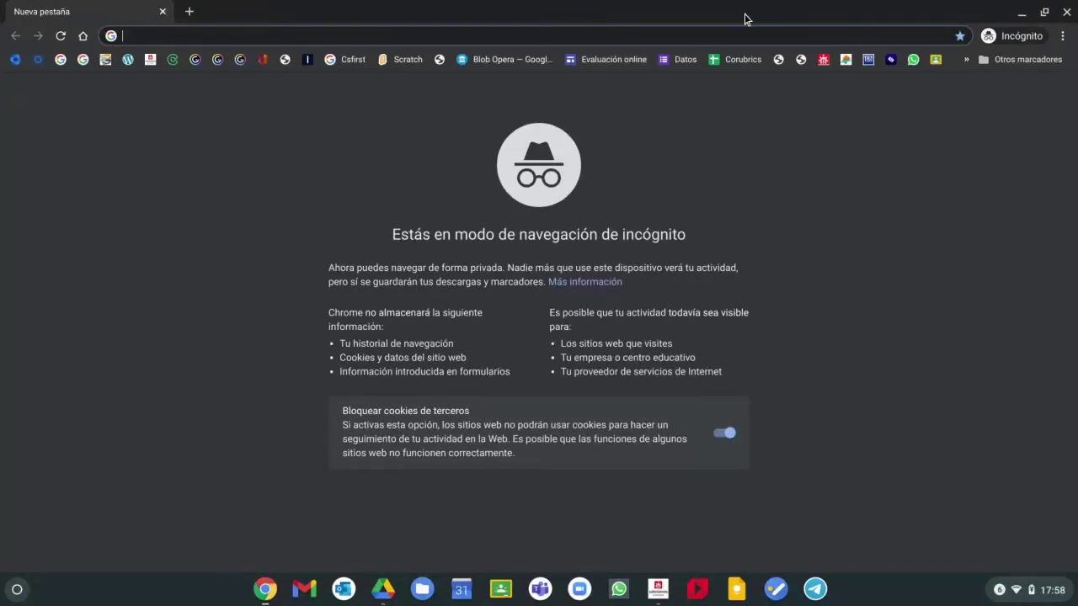
pyautogui.click(162, 11)
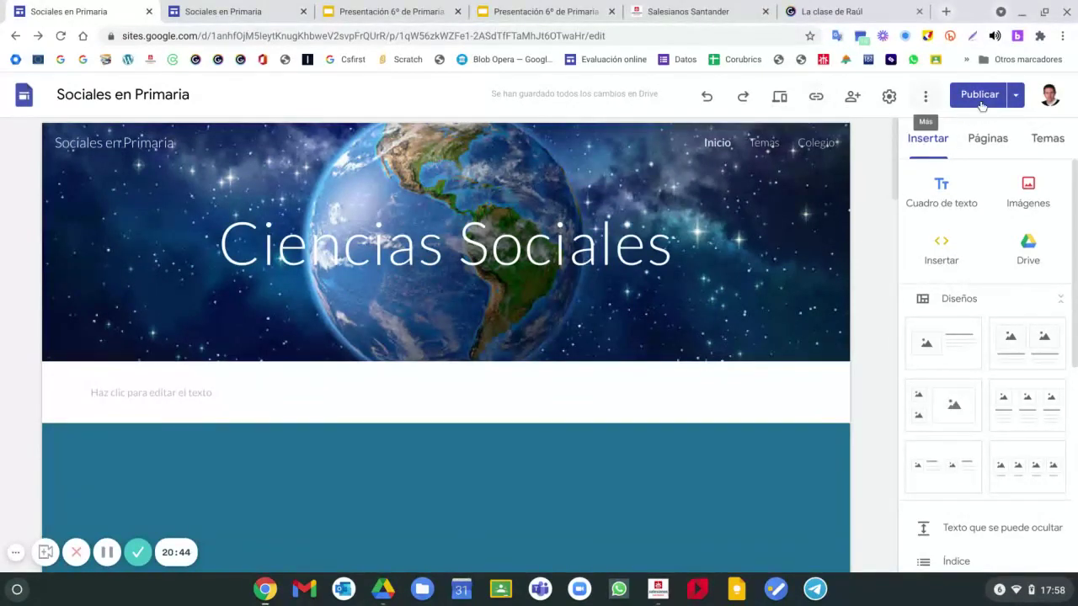
# - Copy the link of the published website to the clipboard
pyautogui.click(1016, 99)
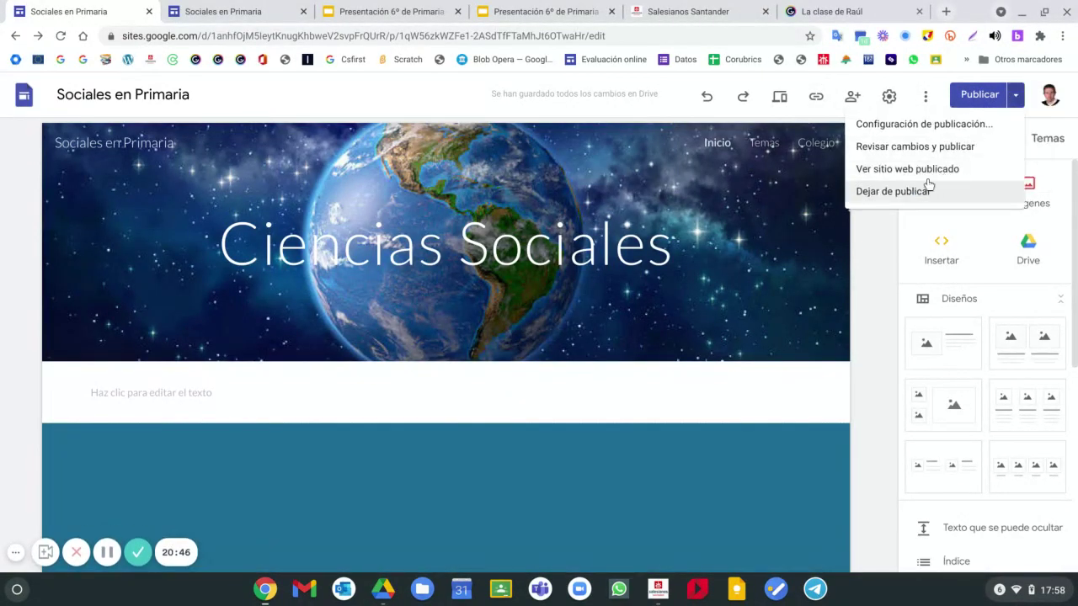
pyautogui.click(816, 99)
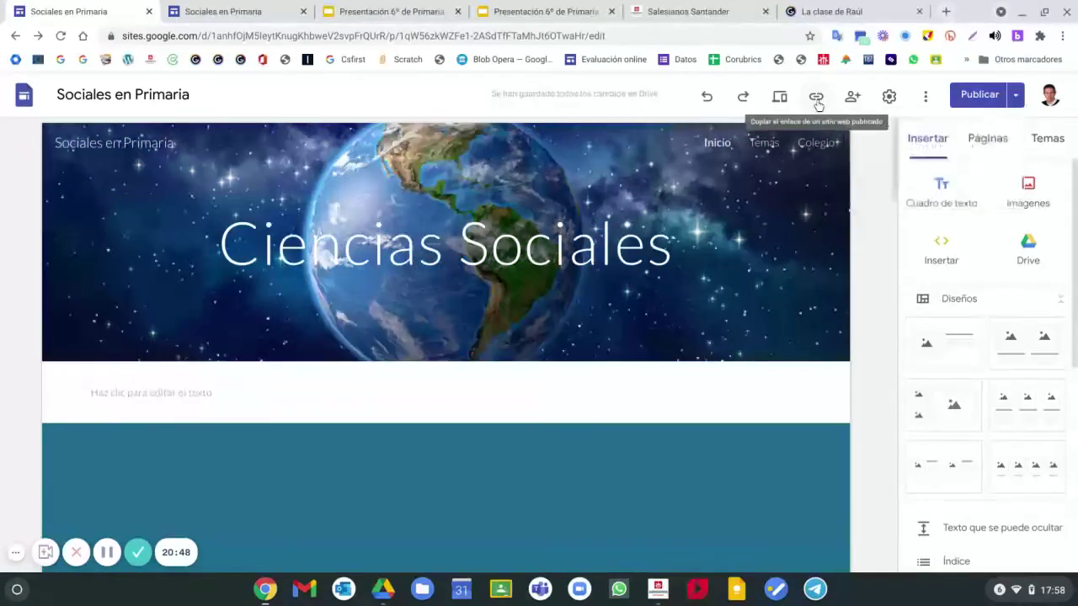
pyautogui.click(817, 98)
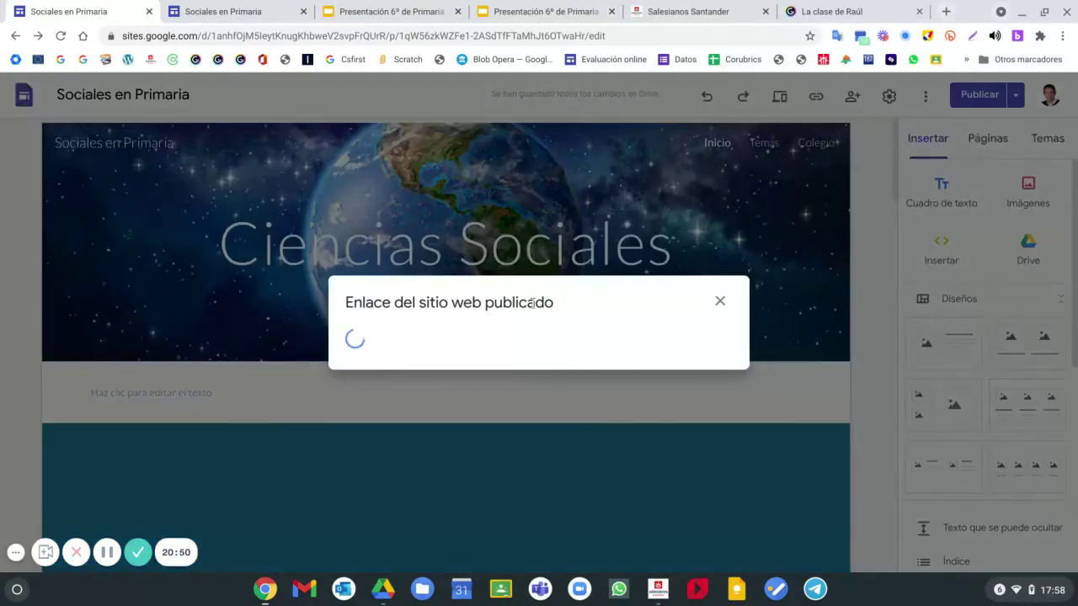
pyautogui.click(389, 374)
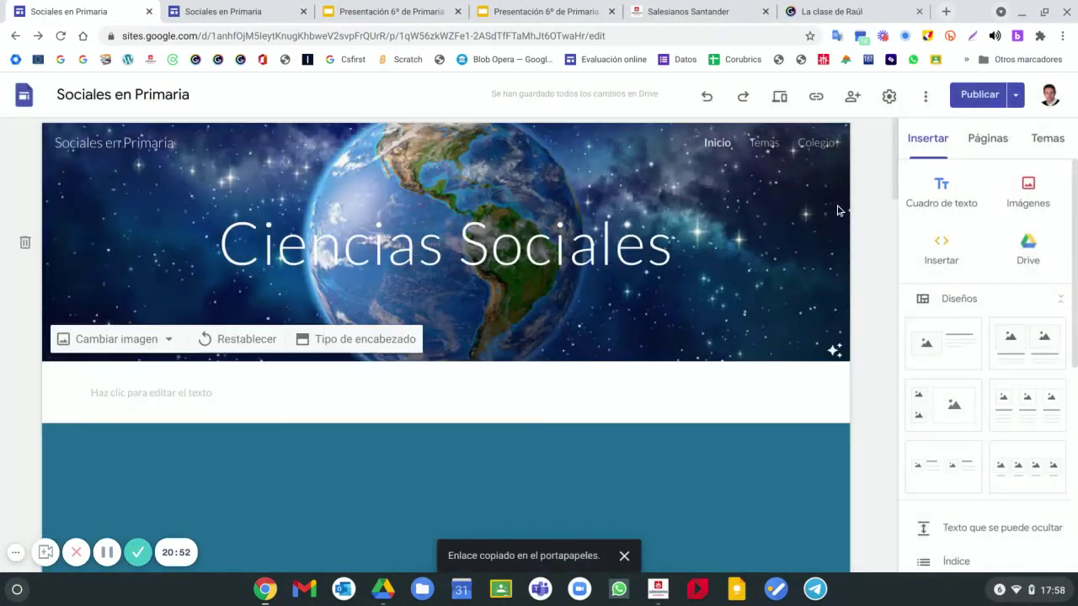
pyautogui.click(1063, 35)
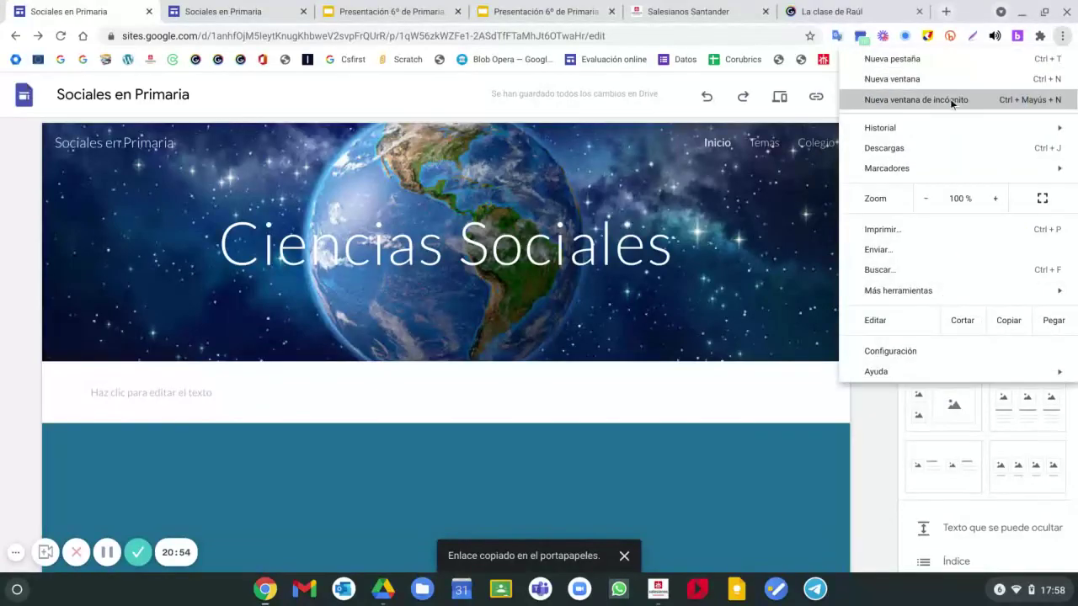
pyautogui.click(879, 101)
pyautogui.write('https://sites.google.com/salesianossantander.org/socialesenprimaria/inicio')
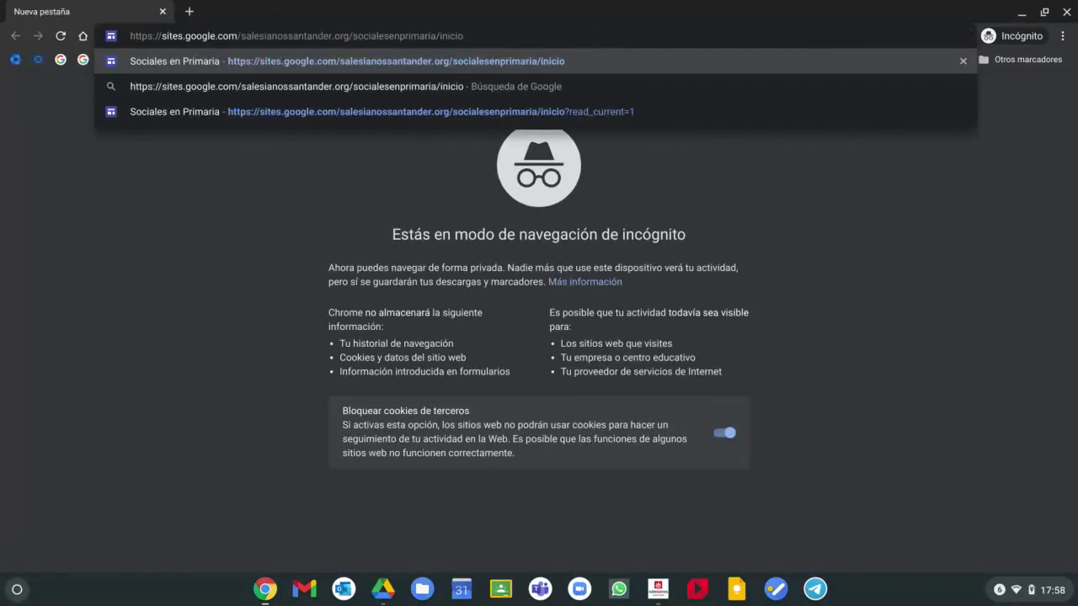
pyautogui.press('Return')
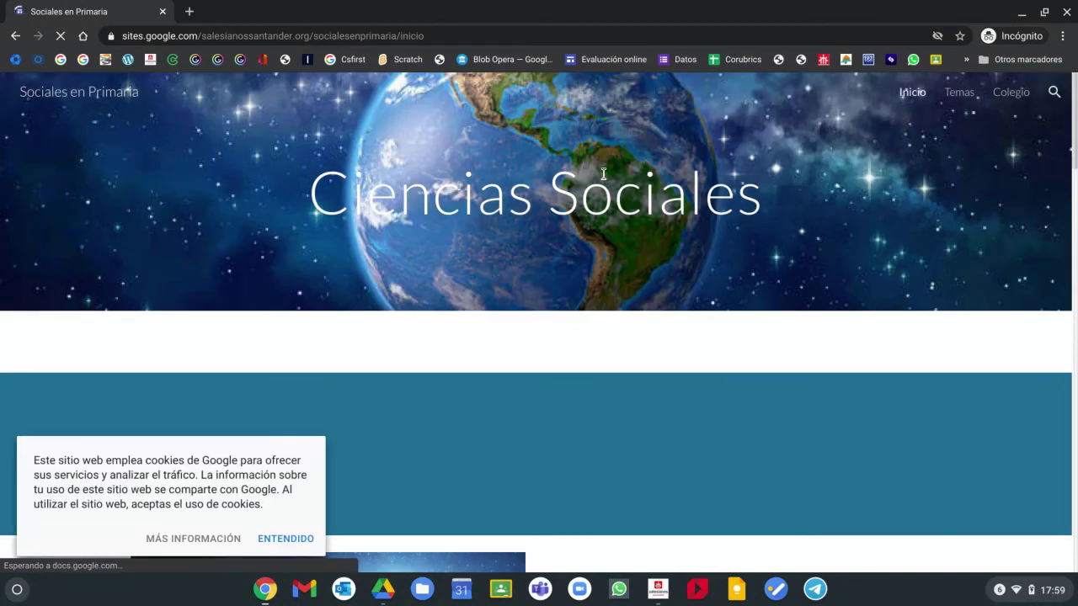
# - Close the incognito window and review the published website's link access options in the site's sharing dialog
pyautogui.click(1064, 14)
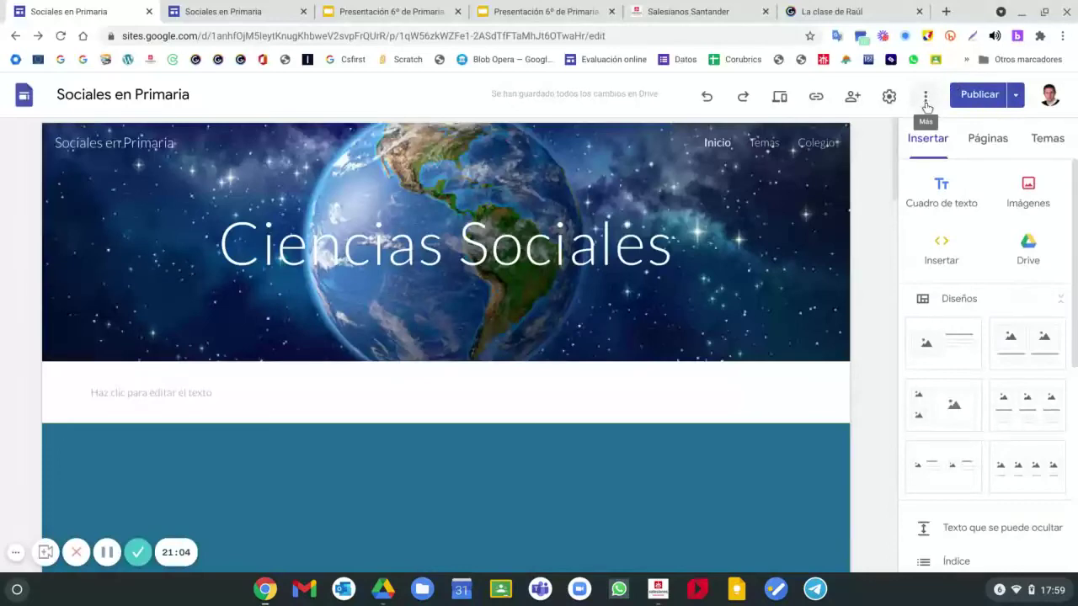
pyautogui.click(854, 98)
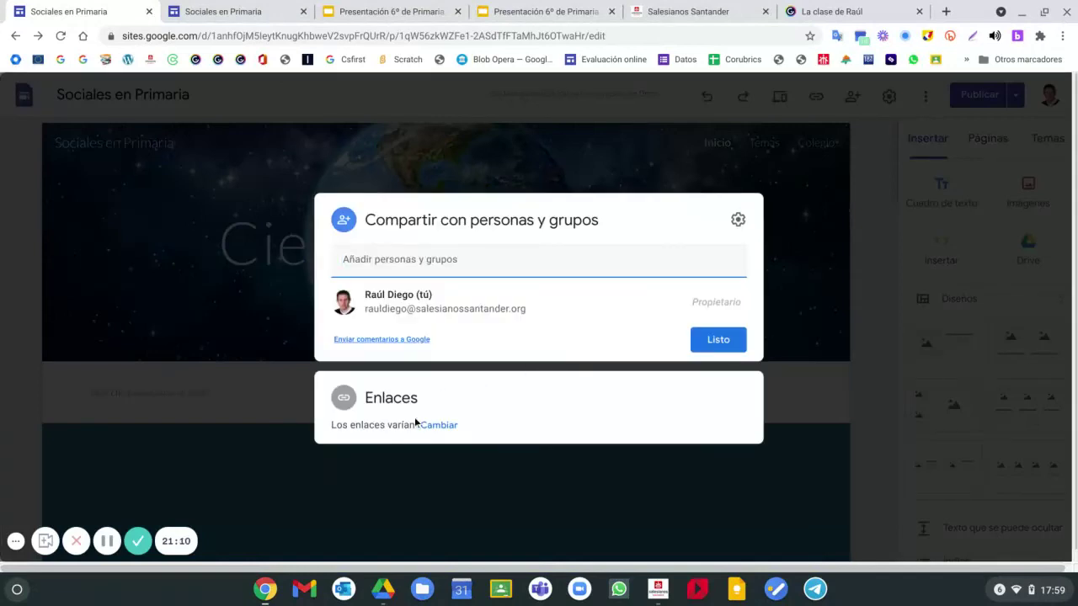
pyautogui.click(428, 425)
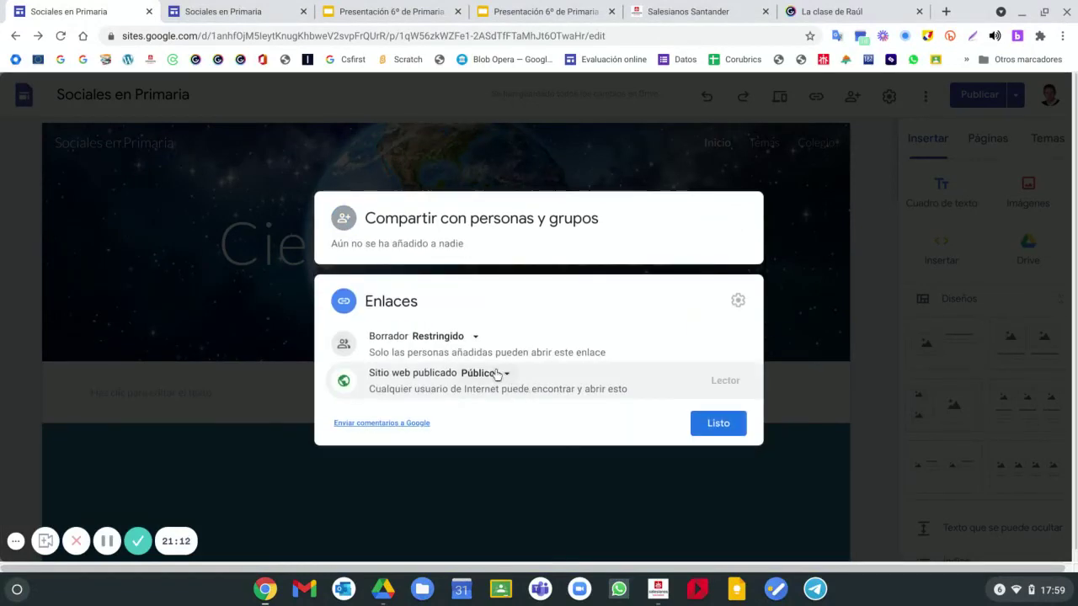
pyautogui.click(487, 373)
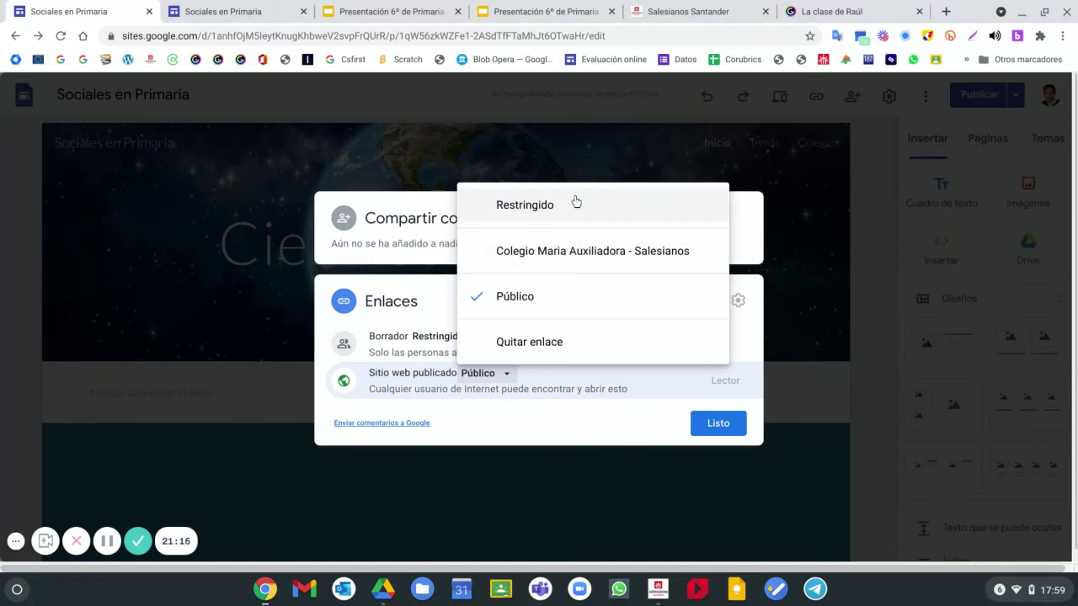
pyautogui.click(747, 340)
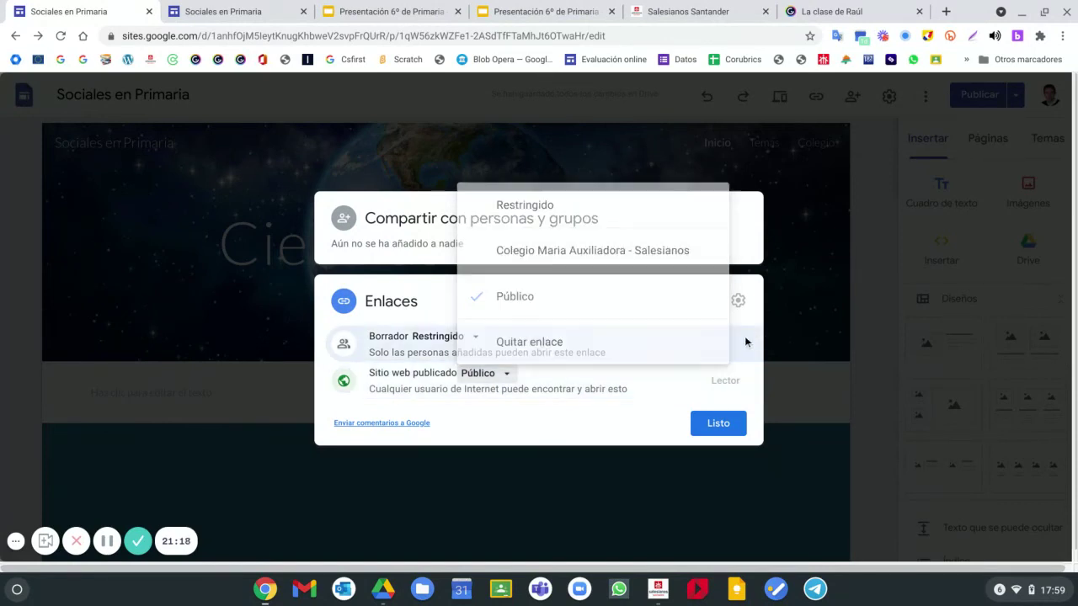
# - Try the draft's link access as Colegio Maria Auxiliadora - Salesianos and as Cualquier persona con el enlace, and finish sharing
pyautogui.click(471, 337)
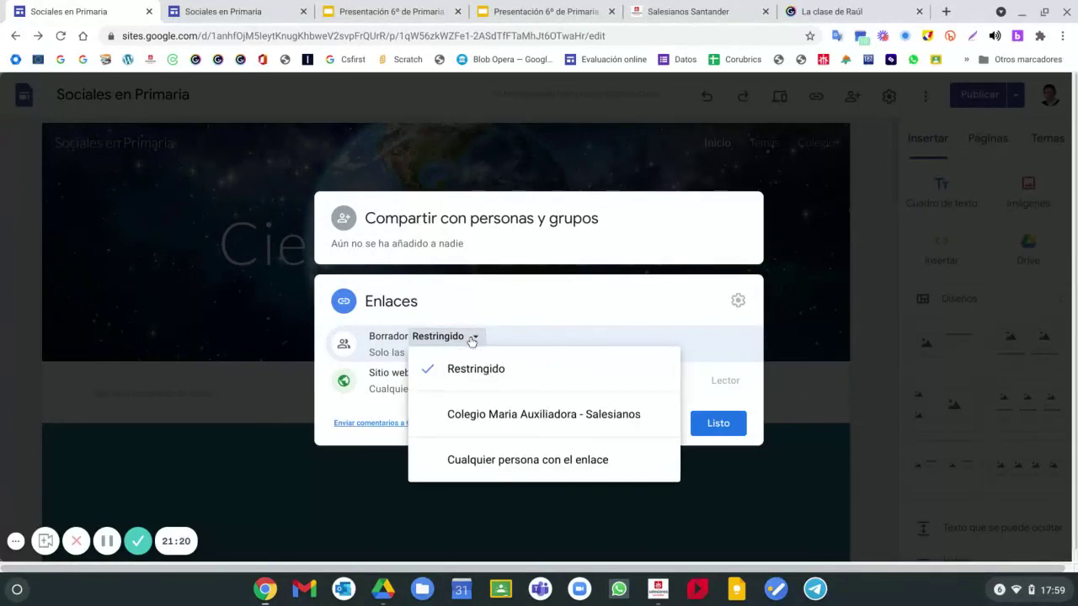
pyautogui.click(463, 416)
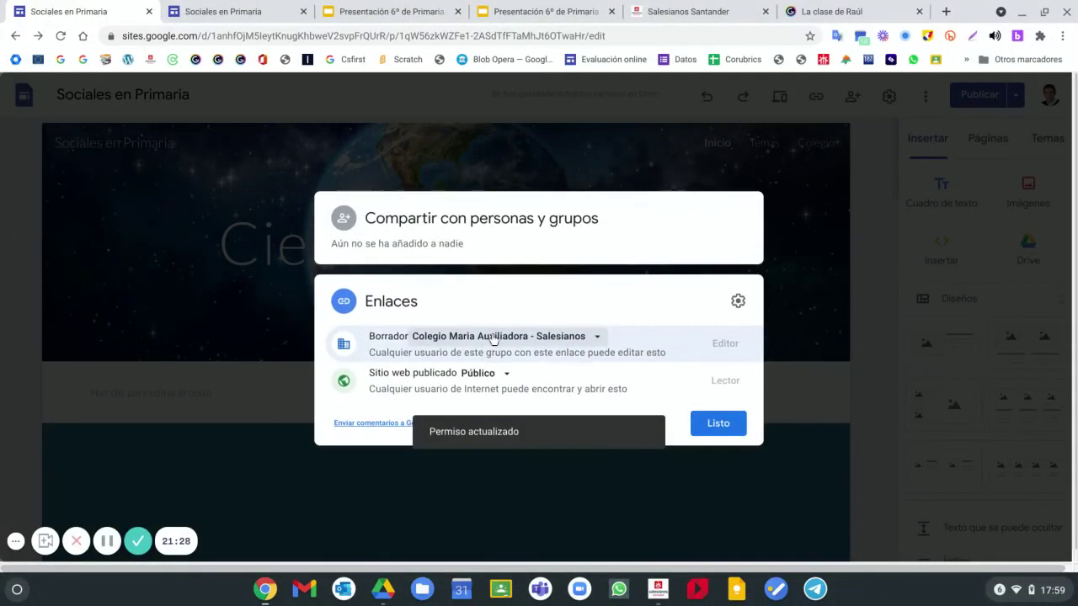
pyautogui.click(490, 359)
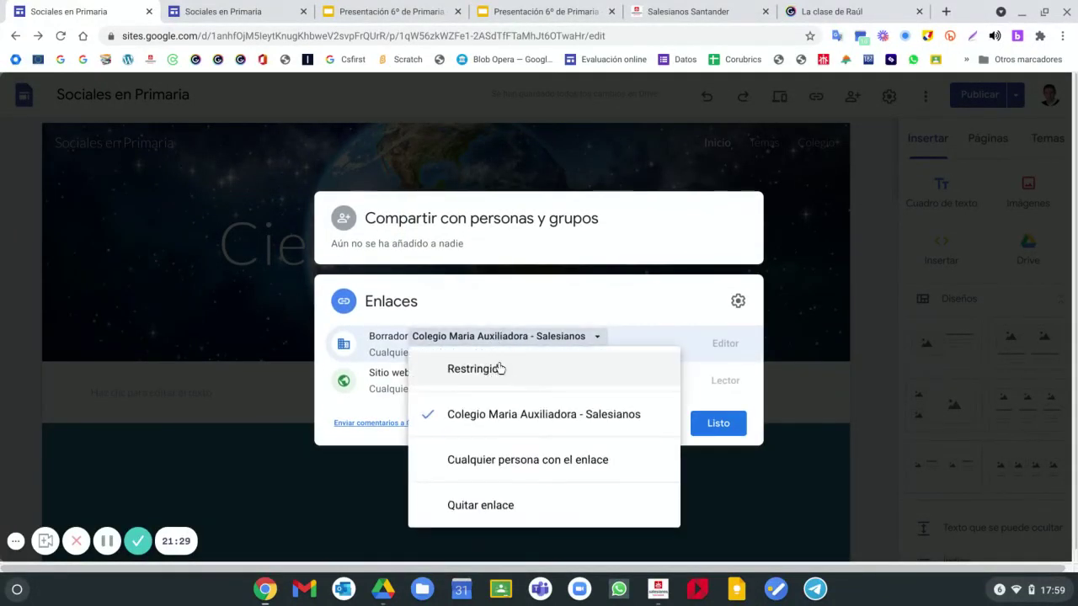
pyautogui.click(508, 460)
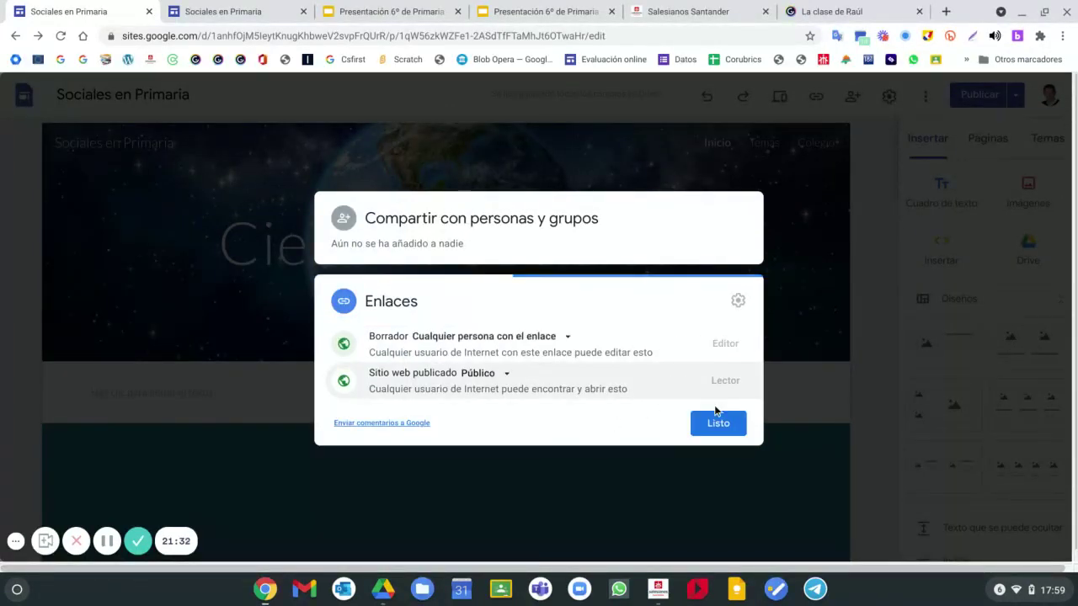
pyautogui.click(718, 424)
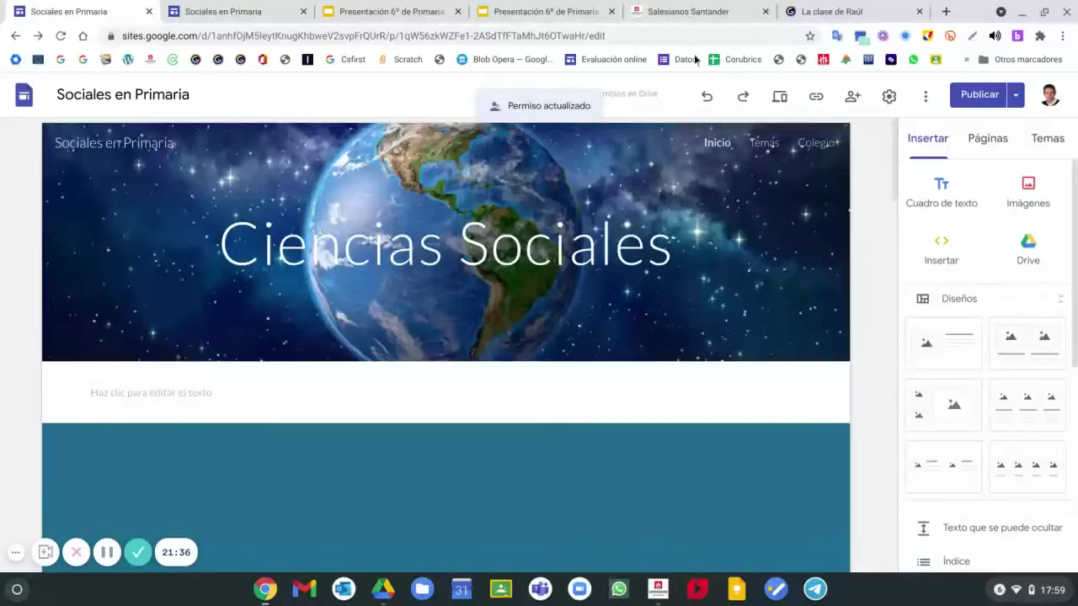
pyautogui.click(649, 32)
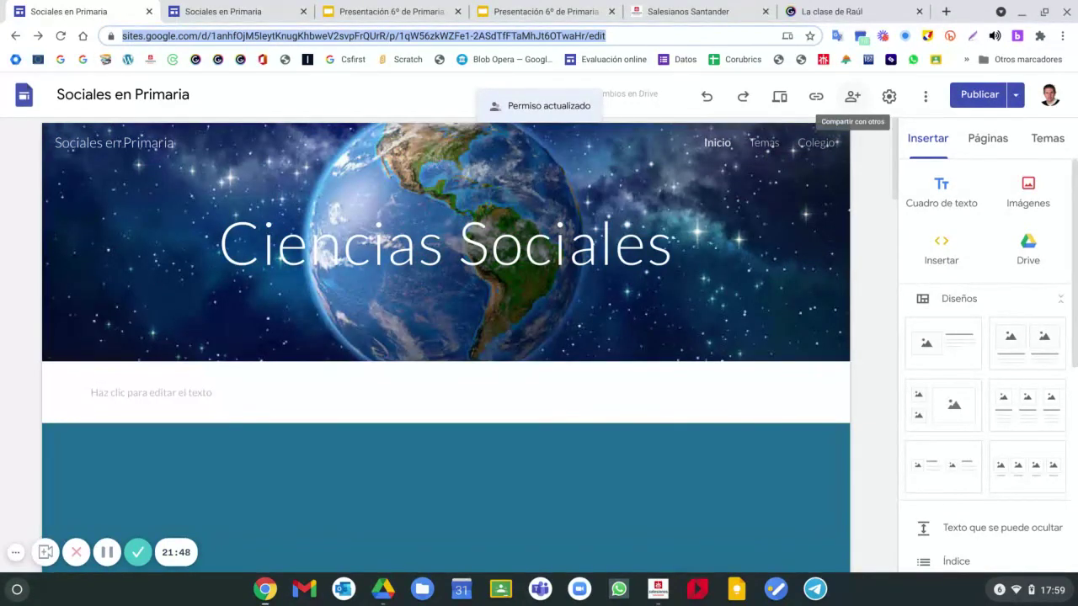
# - Reopen the link sharing settings, set the draft's link access to Restringido and finish sharing
pyautogui.click(851, 95)
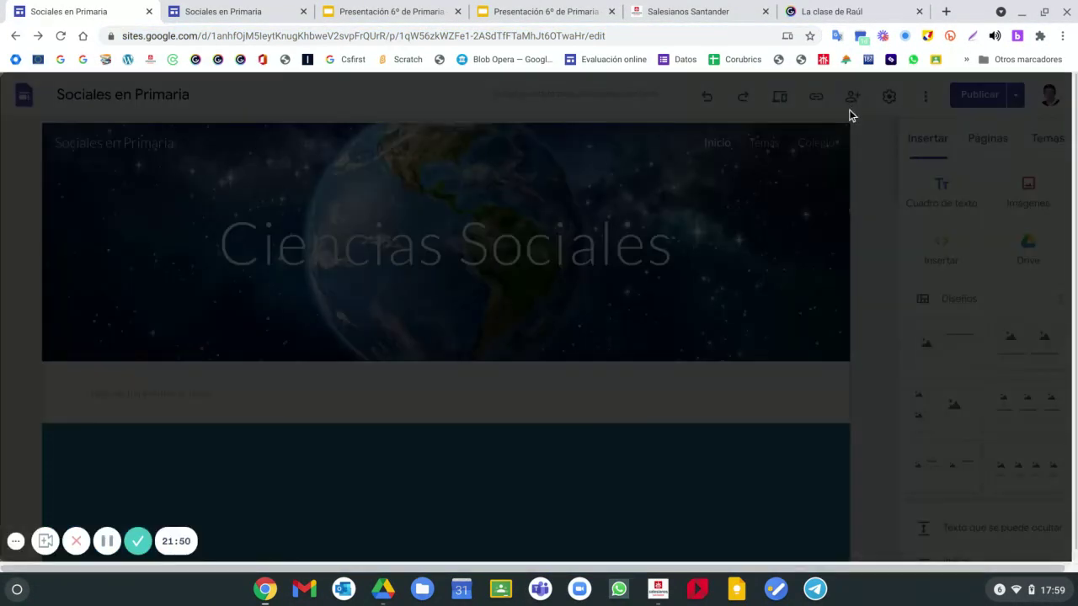
pyautogui.click(438, 425)
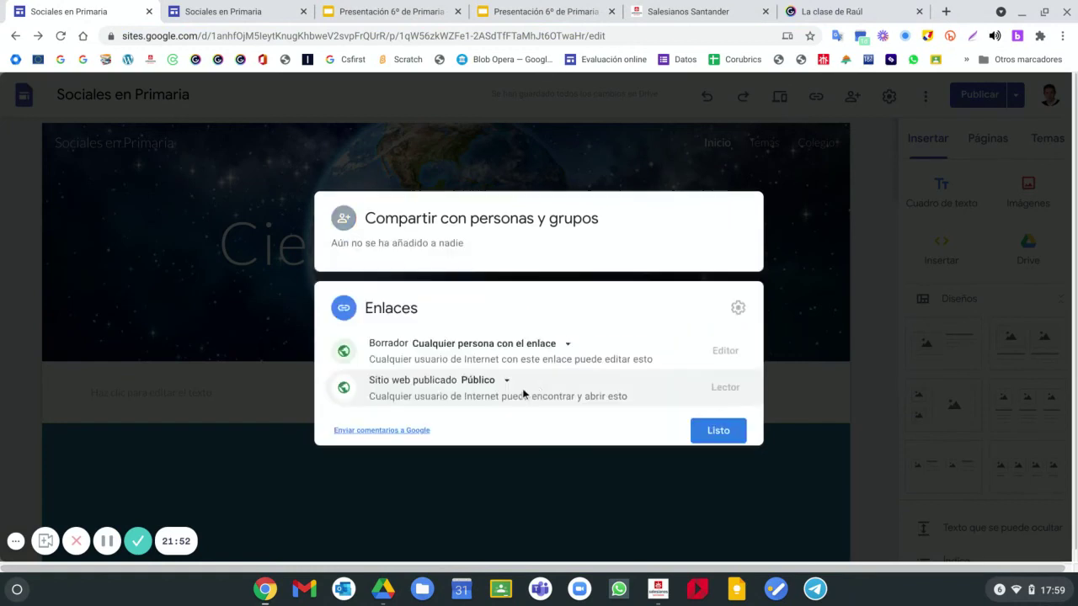
pyautogui.click(560, 337)
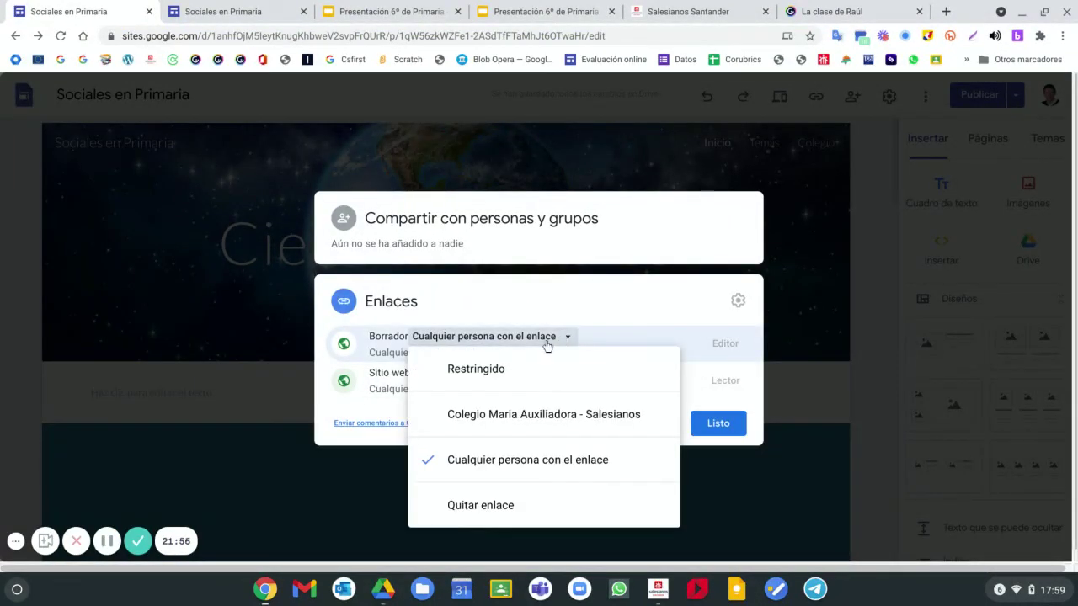
pyautogui.click(509, 371)
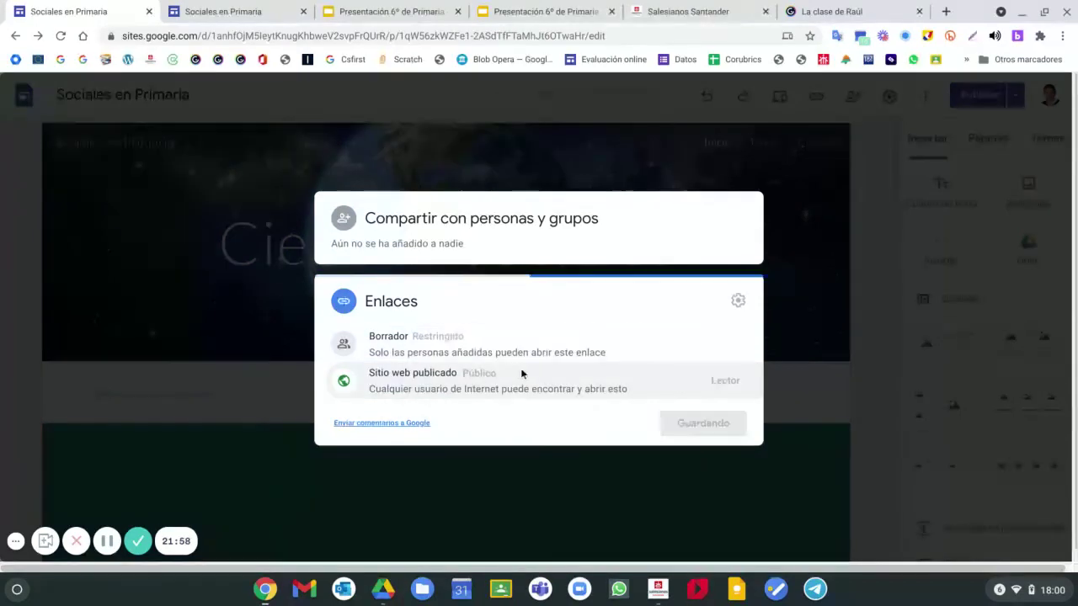
pyautogui.click(718, 424)
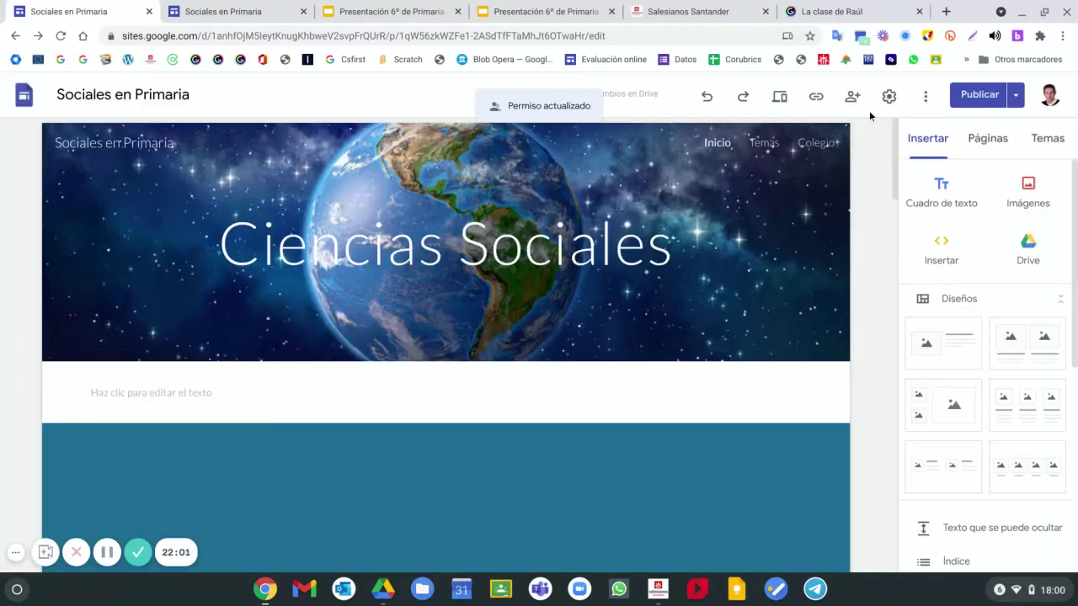
# - Check the sharing configuration option that lets editors publish, change permissions and add people, and close the sharing dialog
pyautogui.click(851, 98)
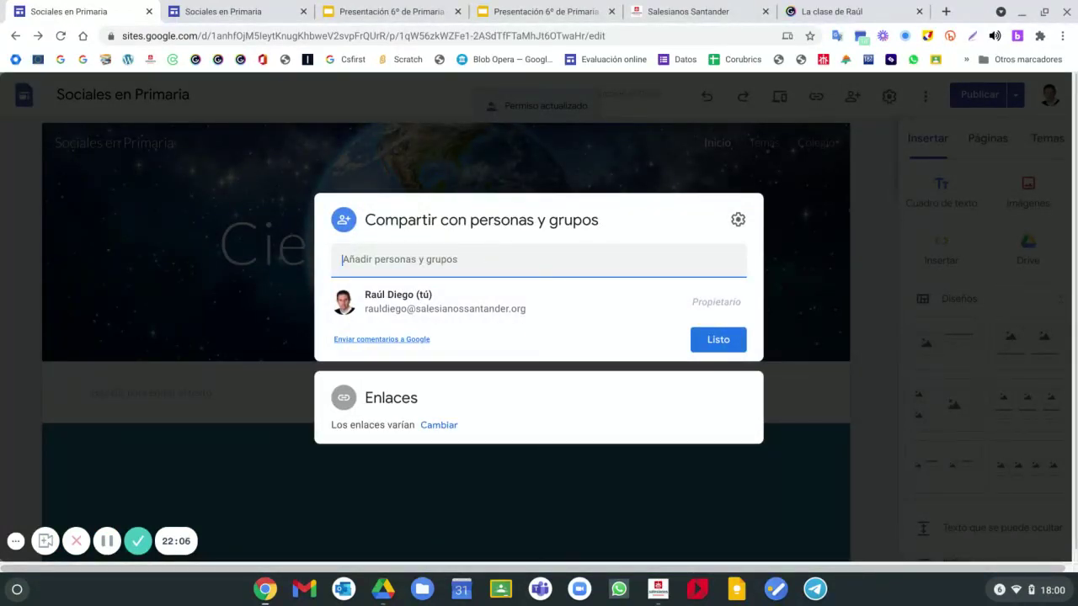
pyautogui.click(737, 219)
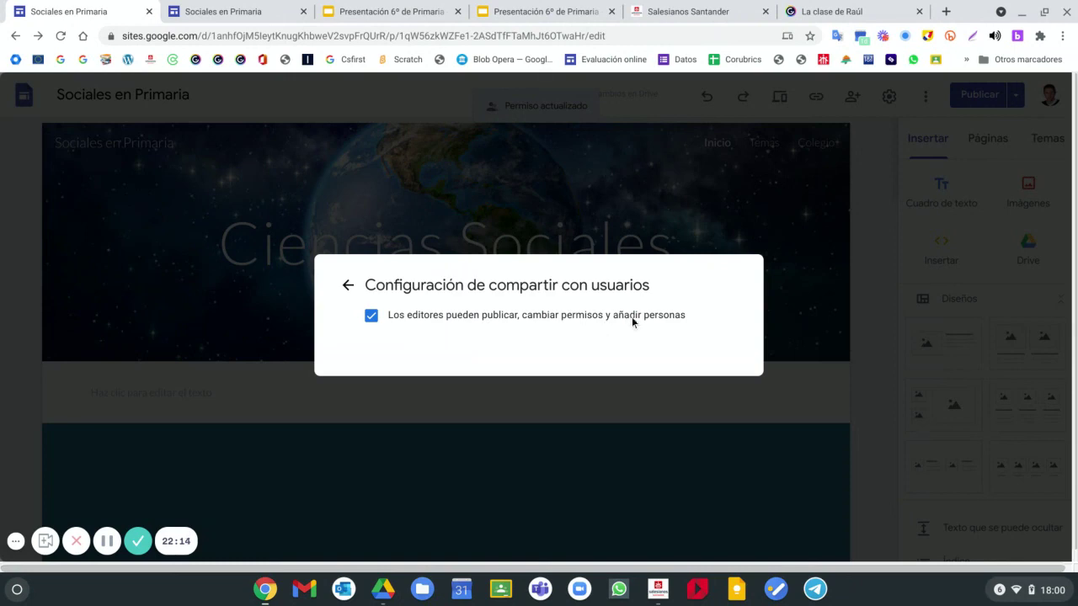
pyautogui.click(348, 285)
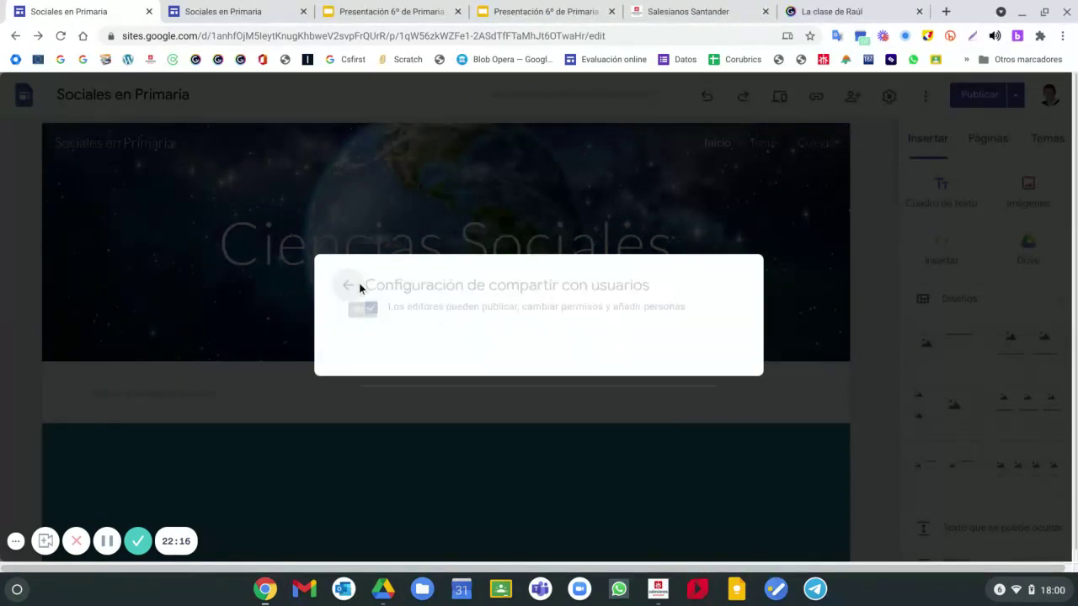
pyautogui.click(870, 224)
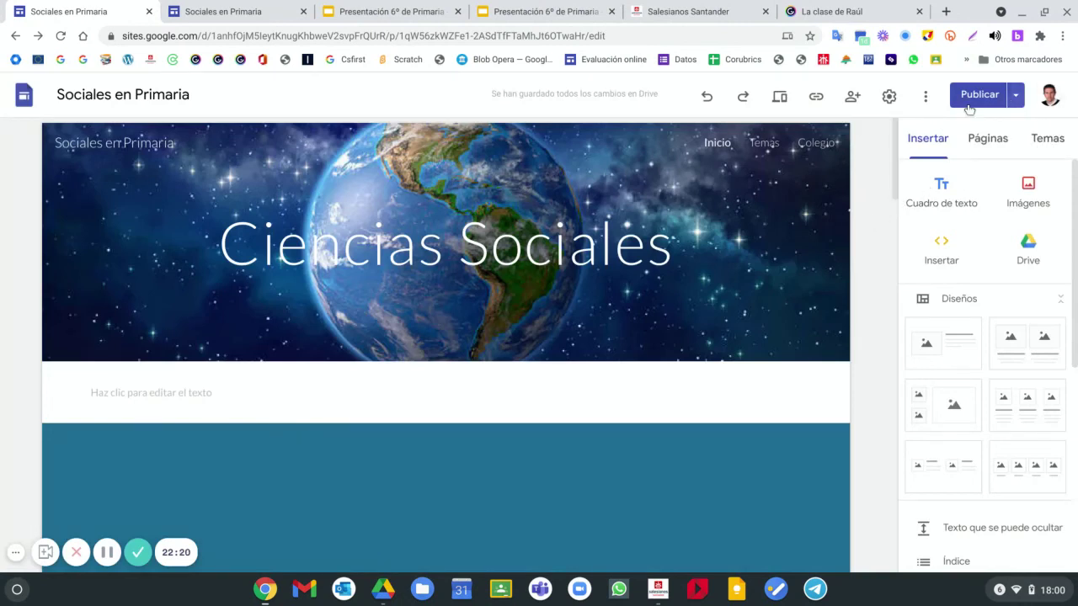
pyautogui.click(1016, 96)
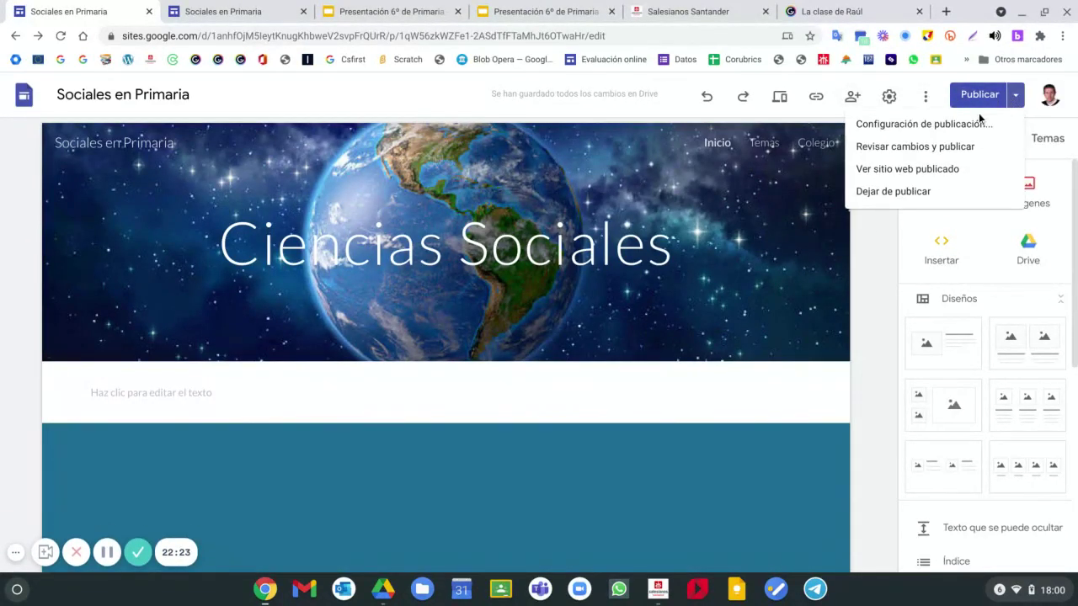
pyautogui.click(925, 101)
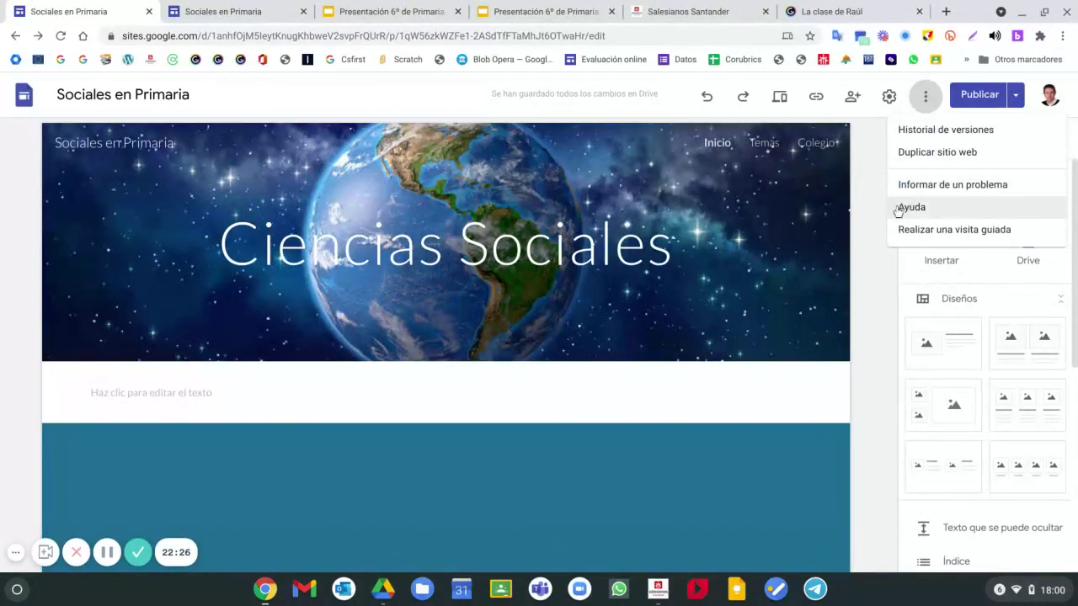
pyautogui.click(889, 98)
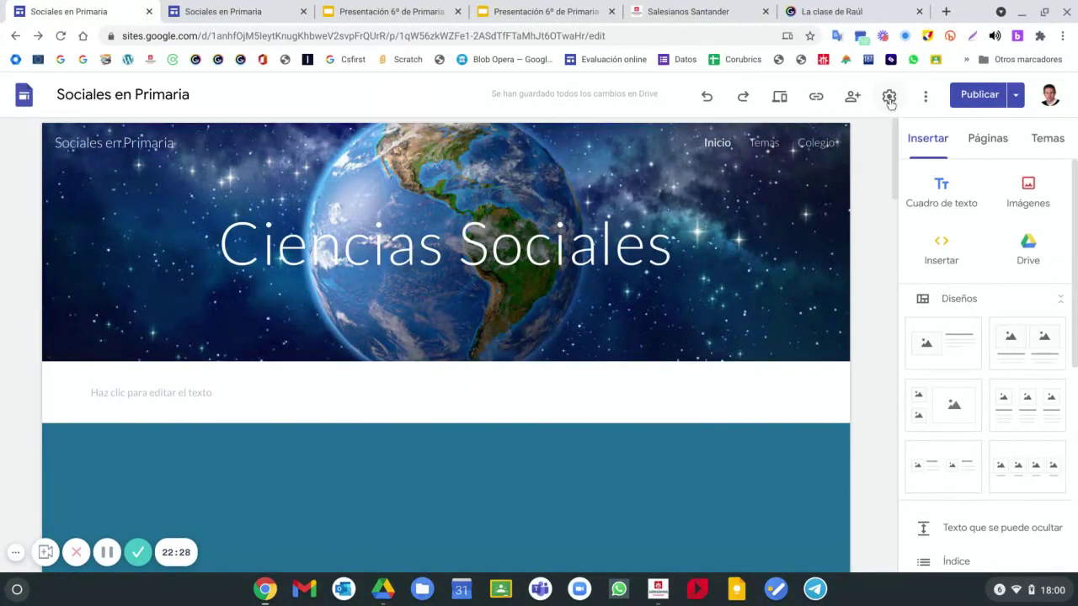
pyautogui.click(890, 96)
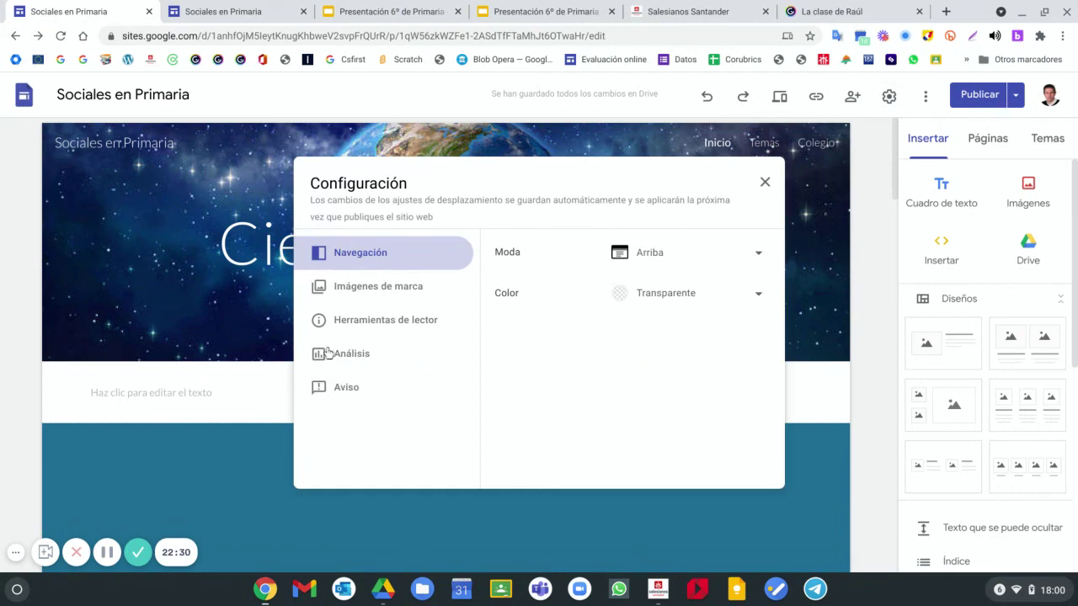
pyautogui.click(765, 182)
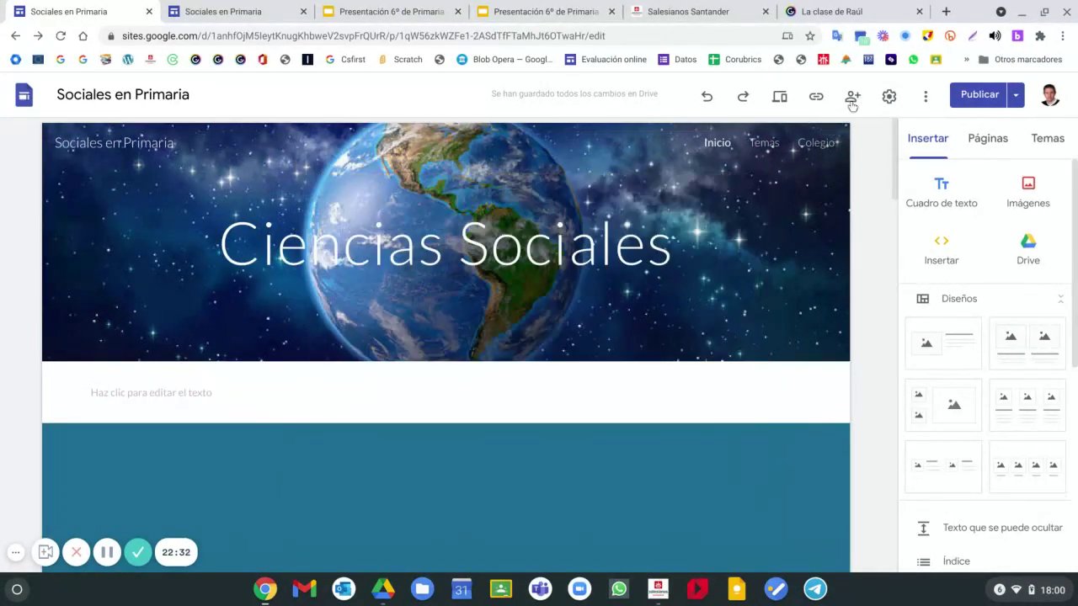
# - Open the Temas page in the editor and view the published website's link for it
pyautogui.click(765, 142)
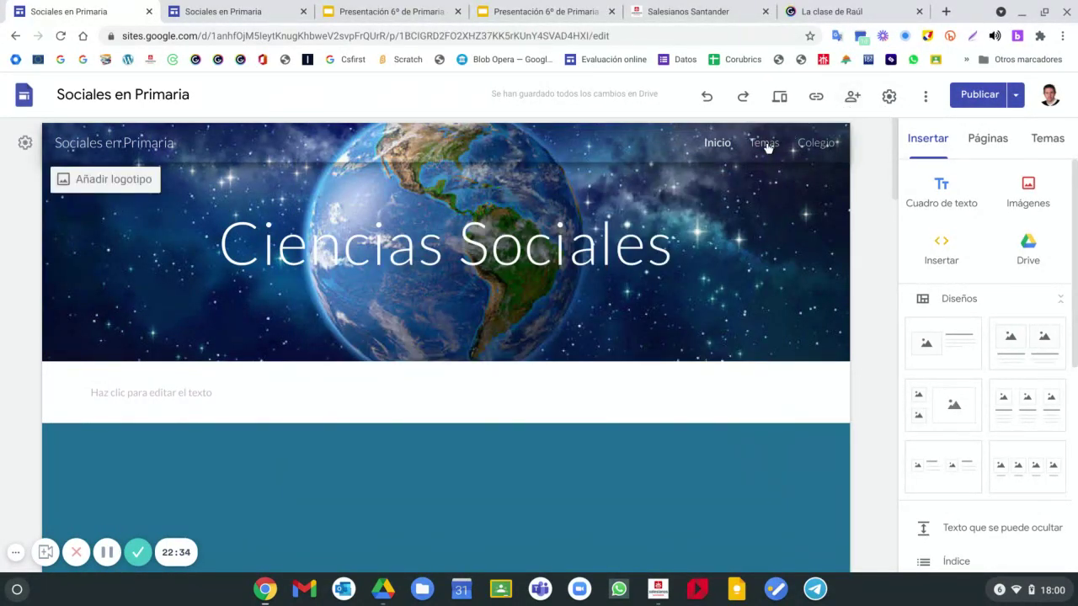
pyautogui.click(816, 100)
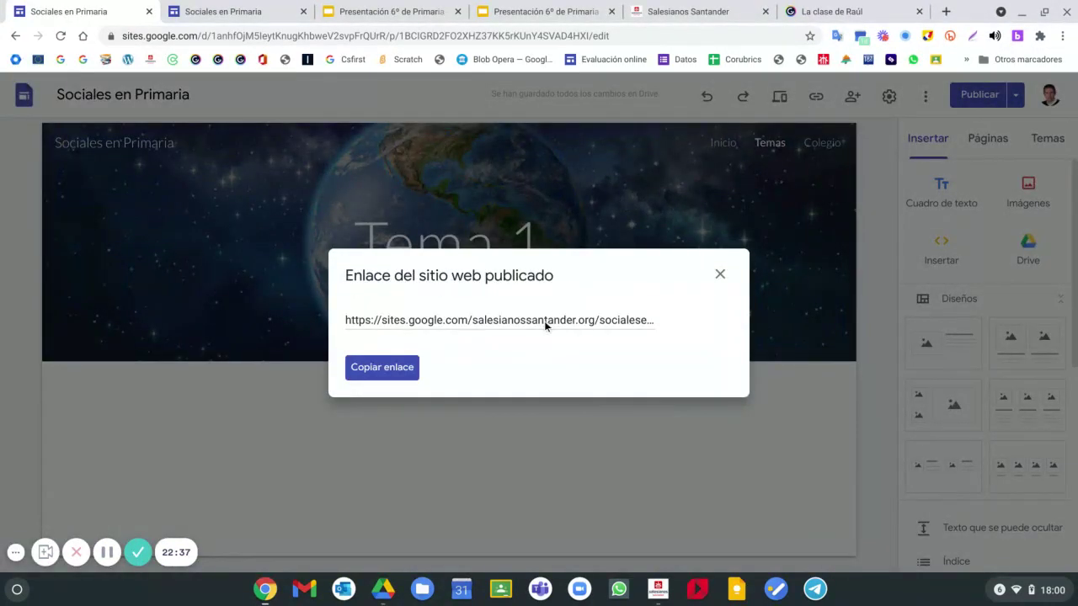
pyautogui.click(720, 273)
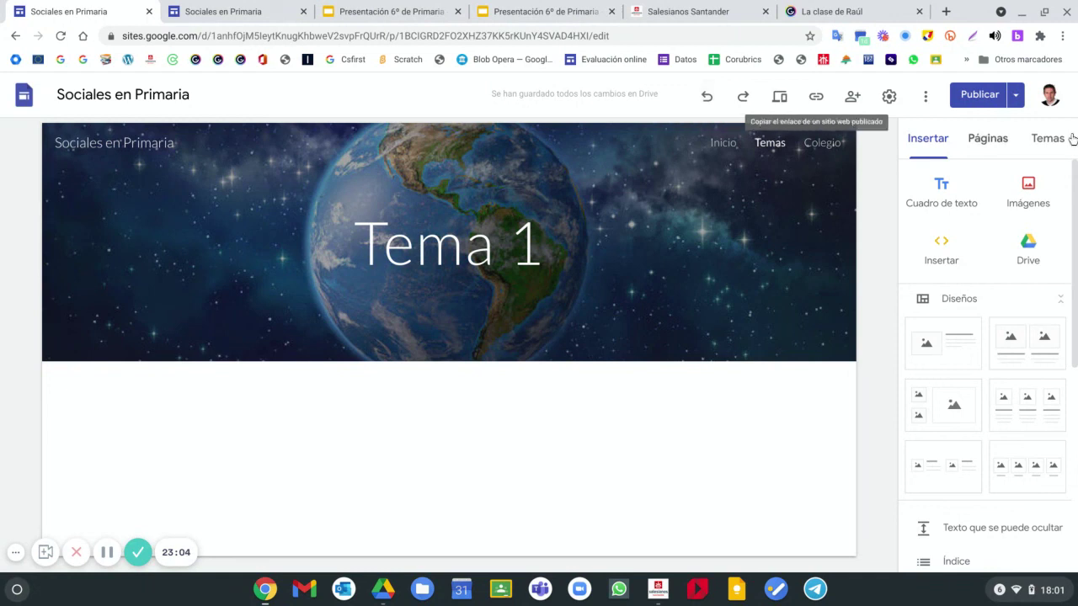
# - Return to the Inicio page and look through the elements available for insertion
pyautogui.scroll(-5, 954, 244)
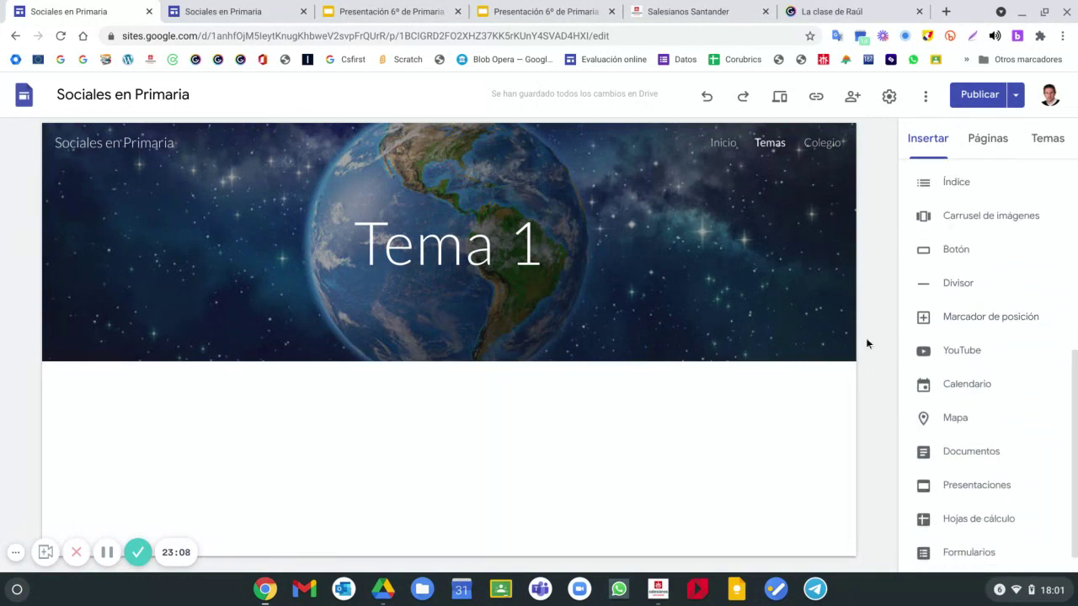
pyautogui.click(733, 141)
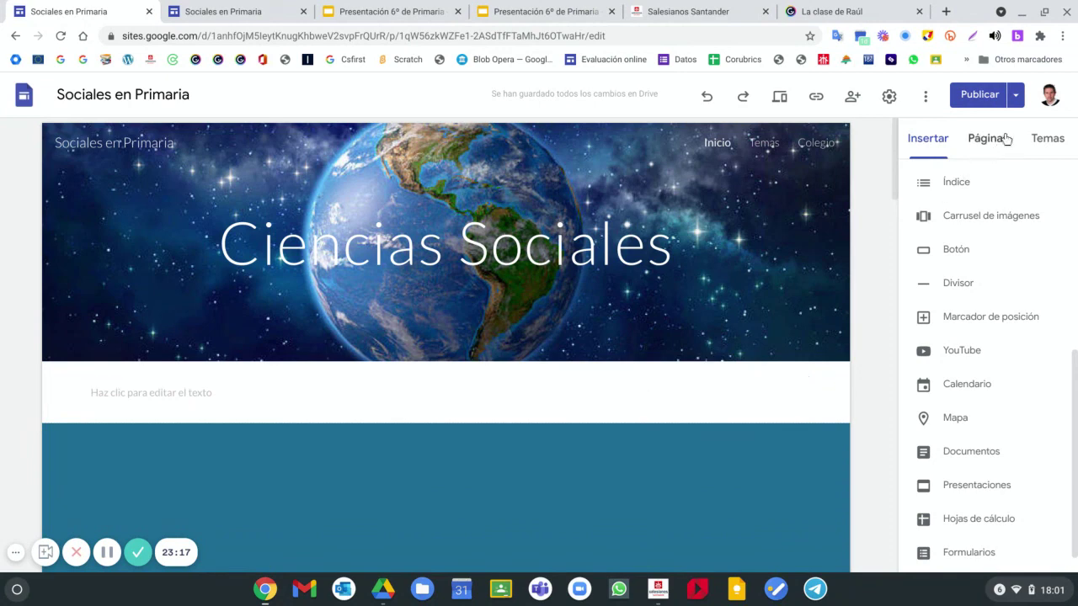
pyautogui.scroll(-1, 956, 443)
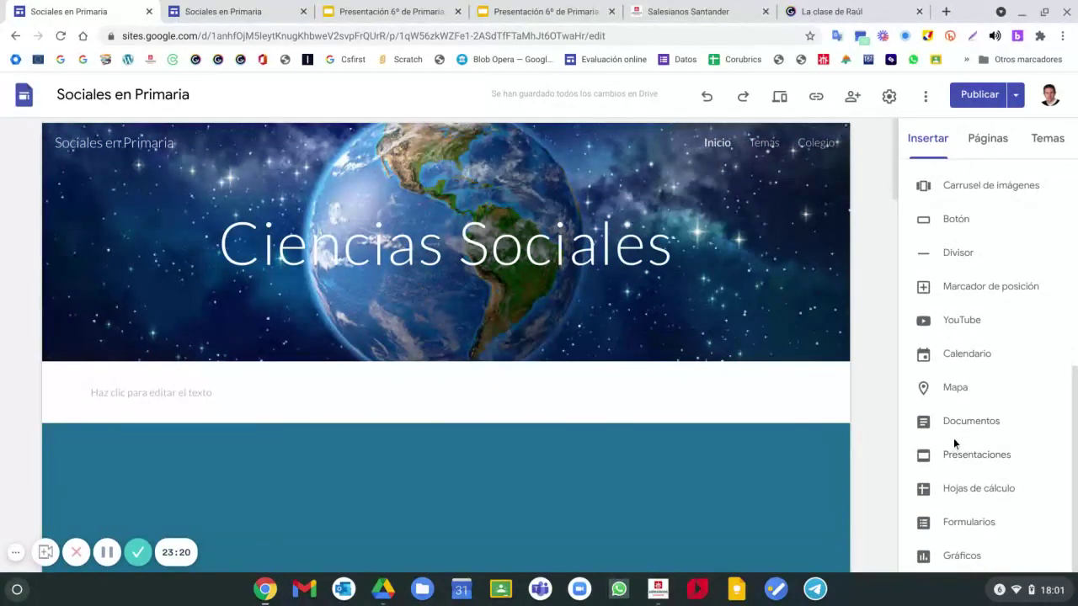